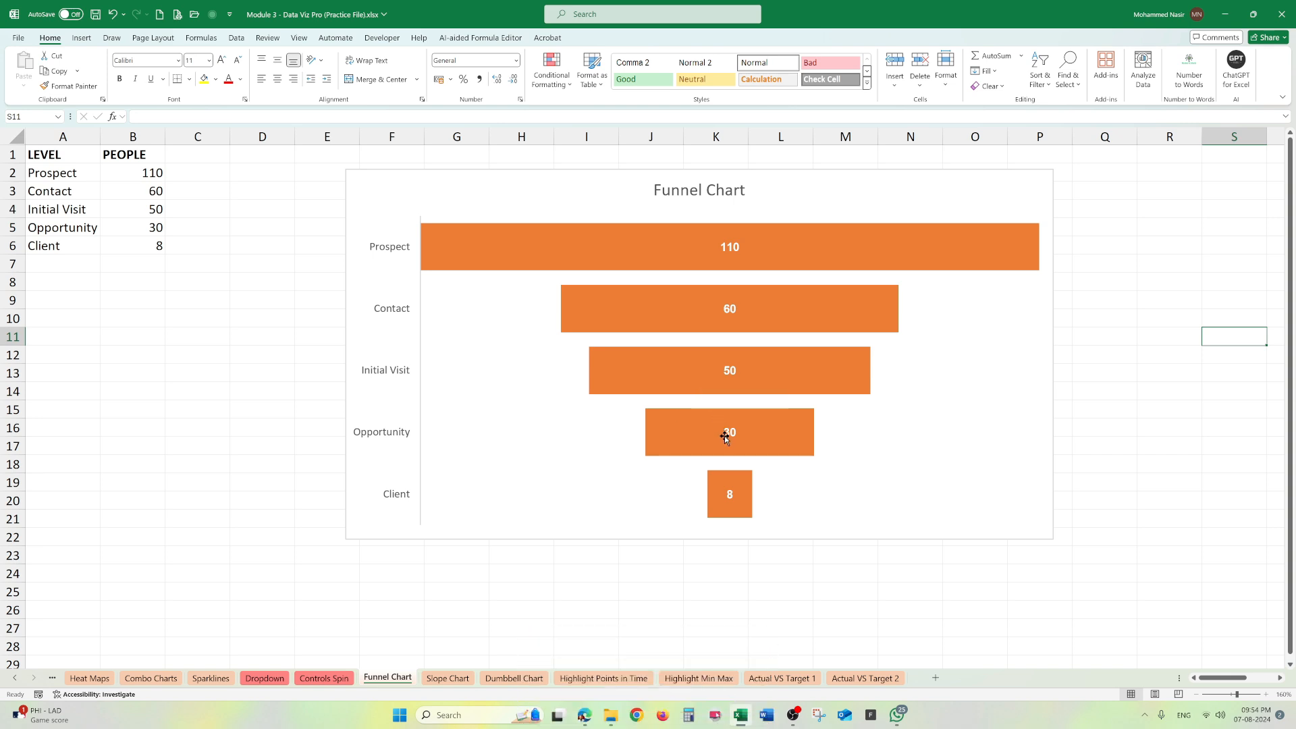
{"action": "mouse_move", "coordinate": [747, 374]}
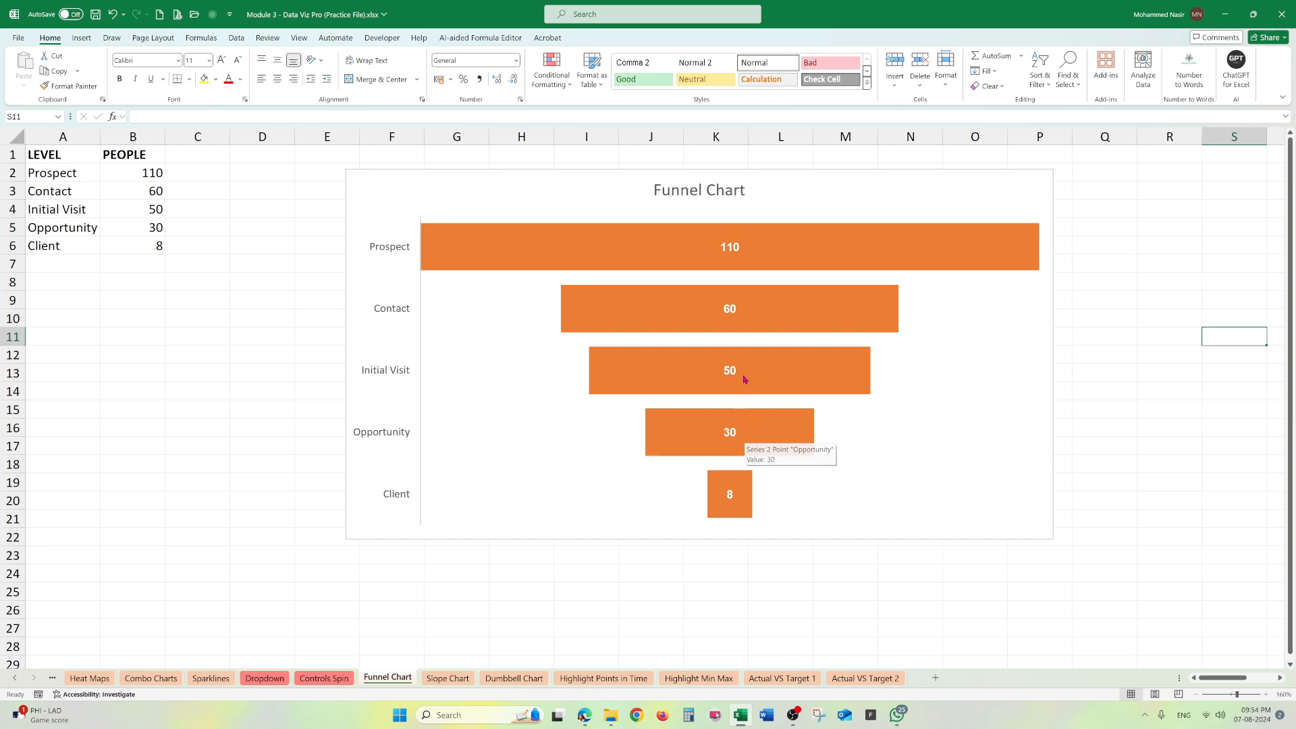
{"action": "mouse_move", "coordinate": [746, 433]}
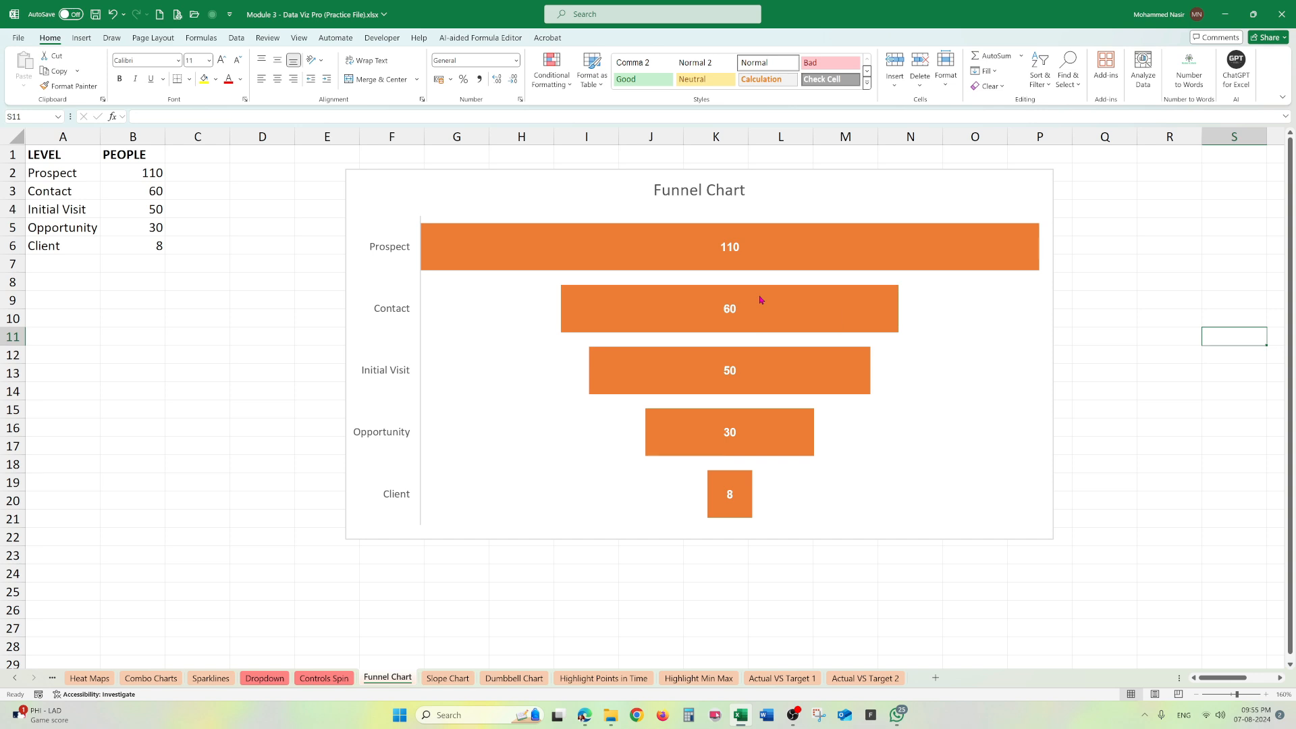
Insert a built-in Funnel chart from the level and people data in A2:B6.
{"action": "mouse_move", "coordinate": [760, 300]}
{"action": "mouse_move", "coordinate": [803, 295]}
{"action": "left_click_drag", "start_coordinate": [54, 173], "coordinate": [152, 249]}
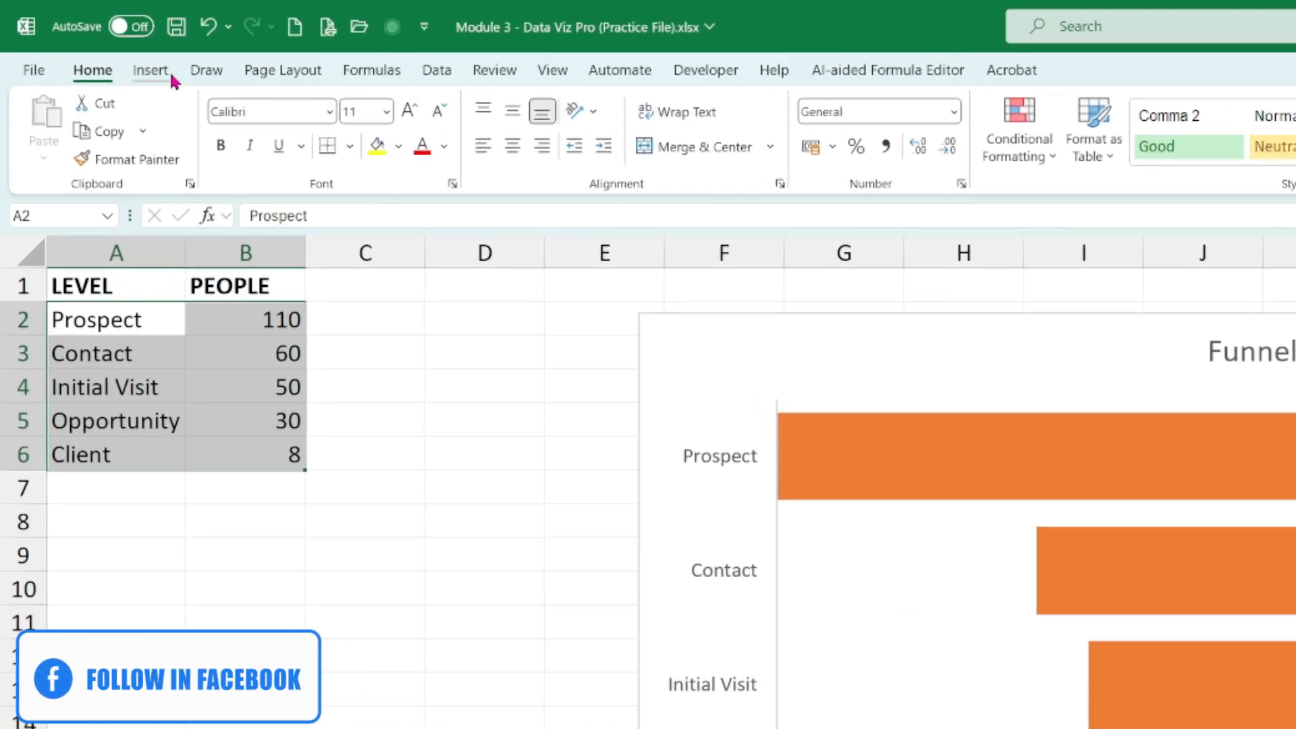
{"action": "left_click", "coordinate": [94, 43]}
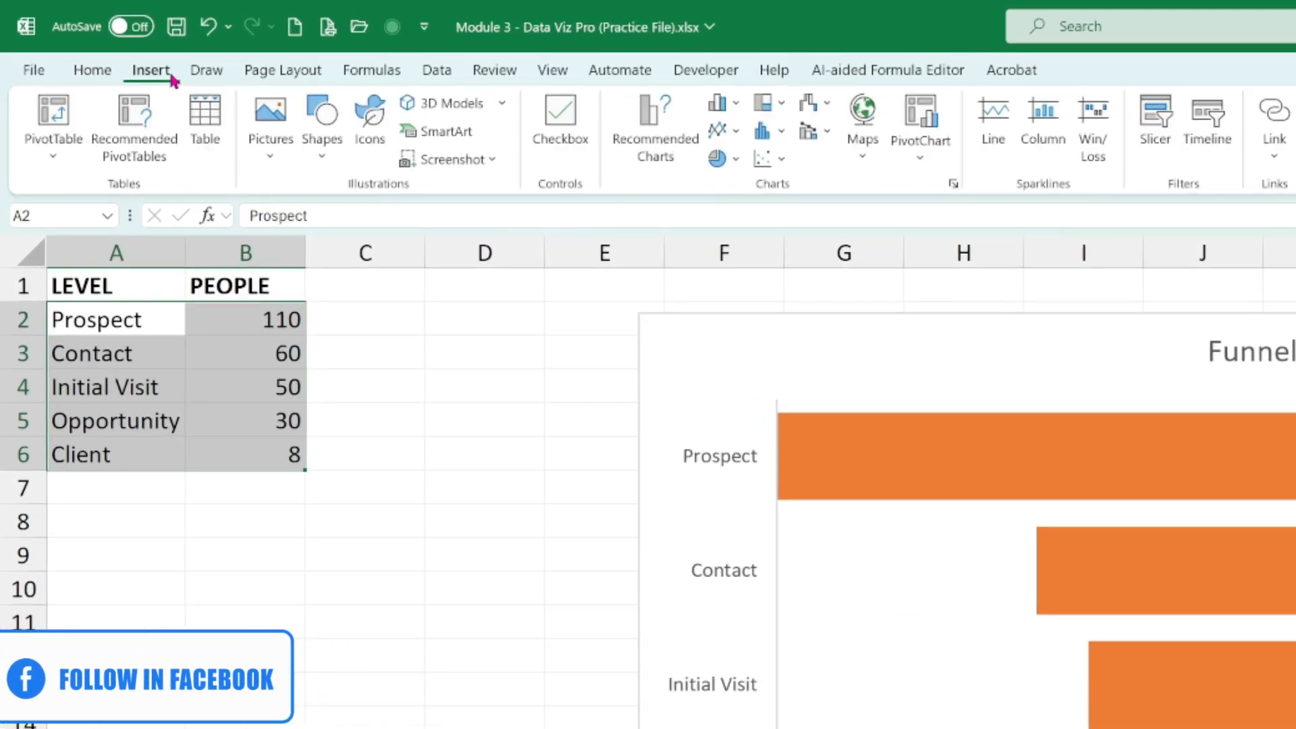
{"action": "left_click", "coordinate": [831, 106]}
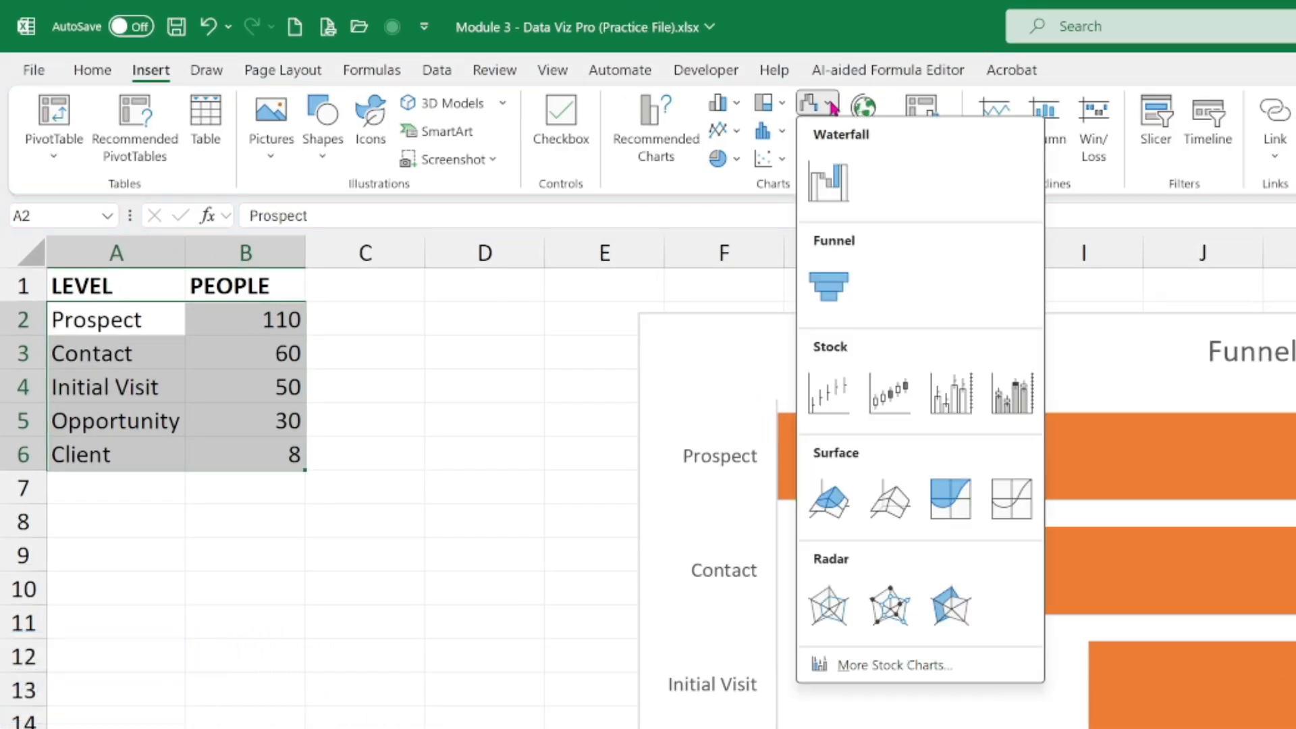
{"action": "left_click", "coordinate": [829, 284]}
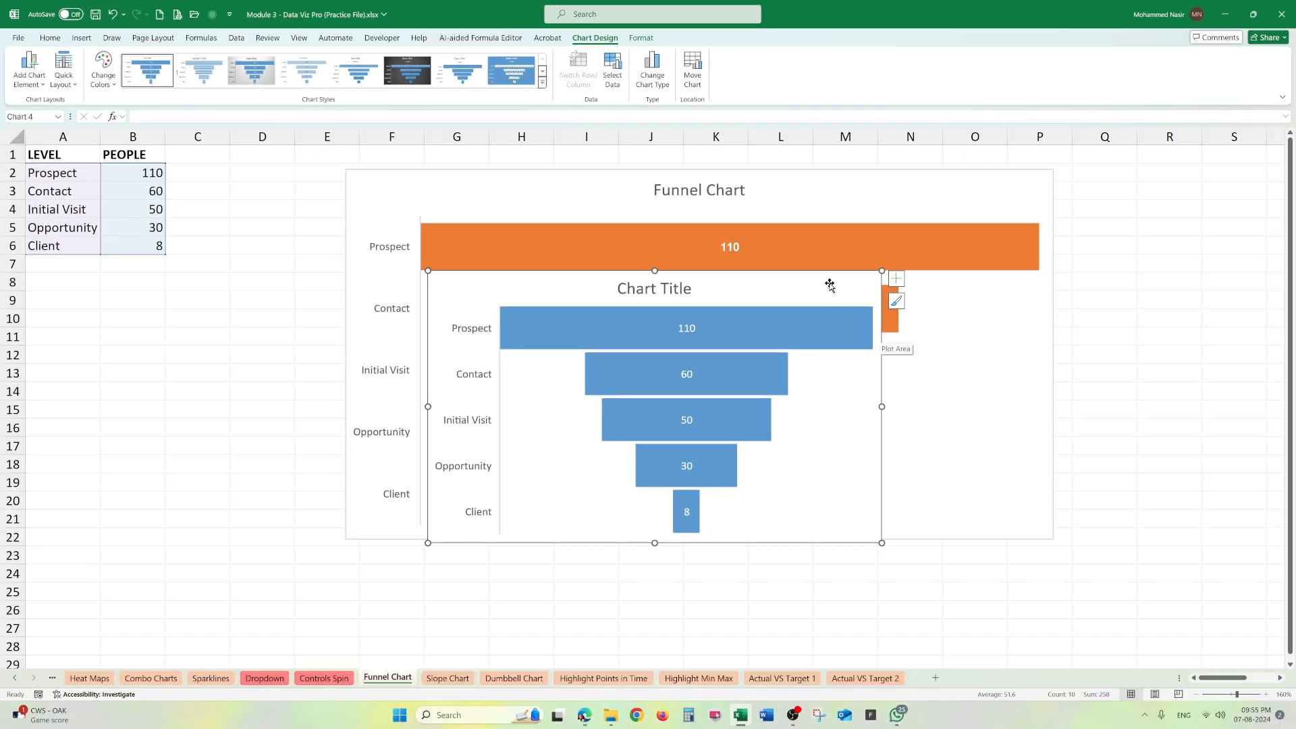
Move the blue funnel chart below the data and enlarge it, and delete that chart.
{"action": "left_click_drag", "start_coordinate": [827, 280], "coordinate": [467, 307]}
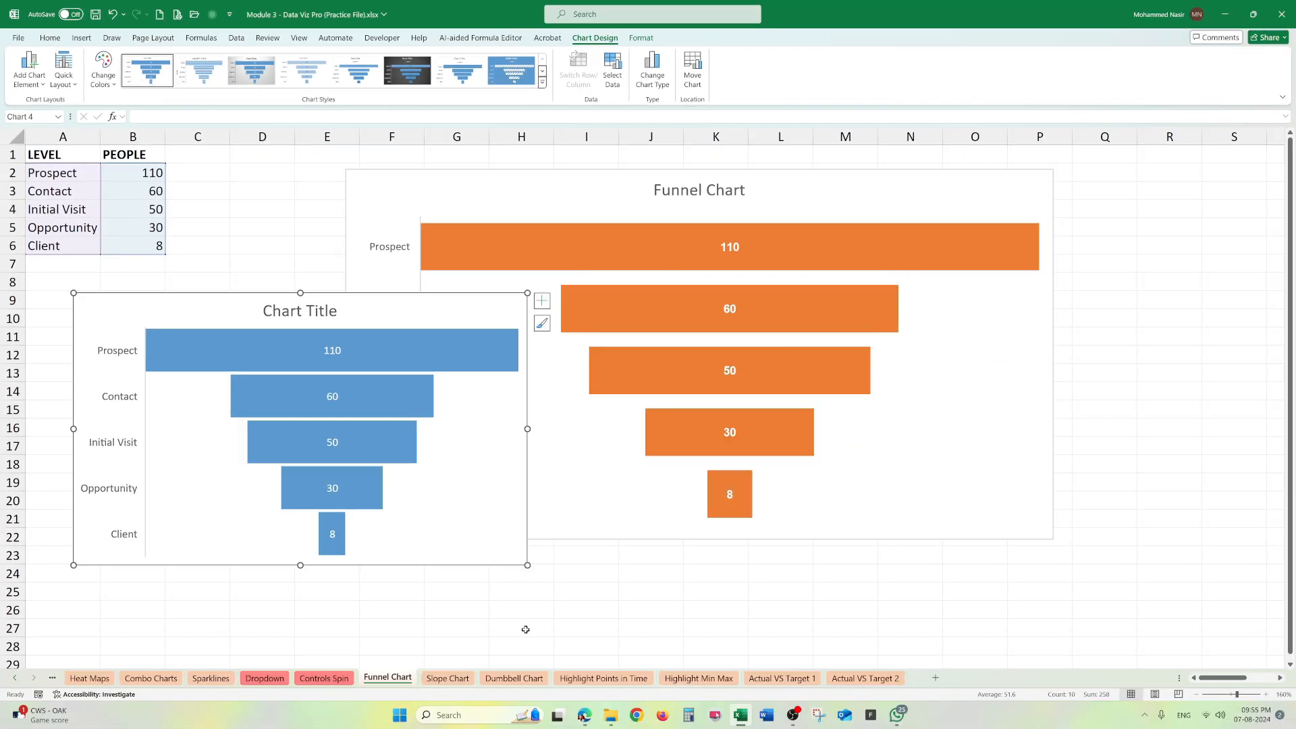
{"action": "left_click_drag", "start_coordinate": [527, 564], "coordinate": [757, 626]}
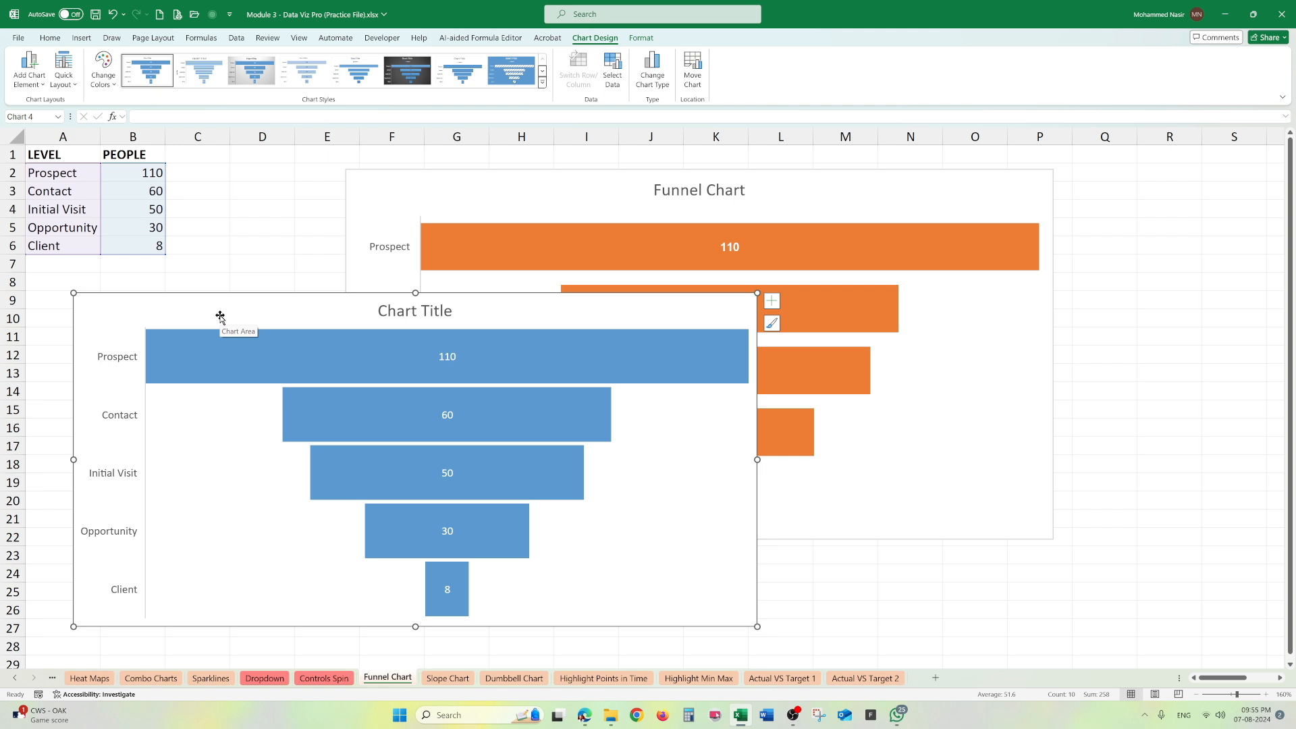
{"action": "key", "text": "Delete"}
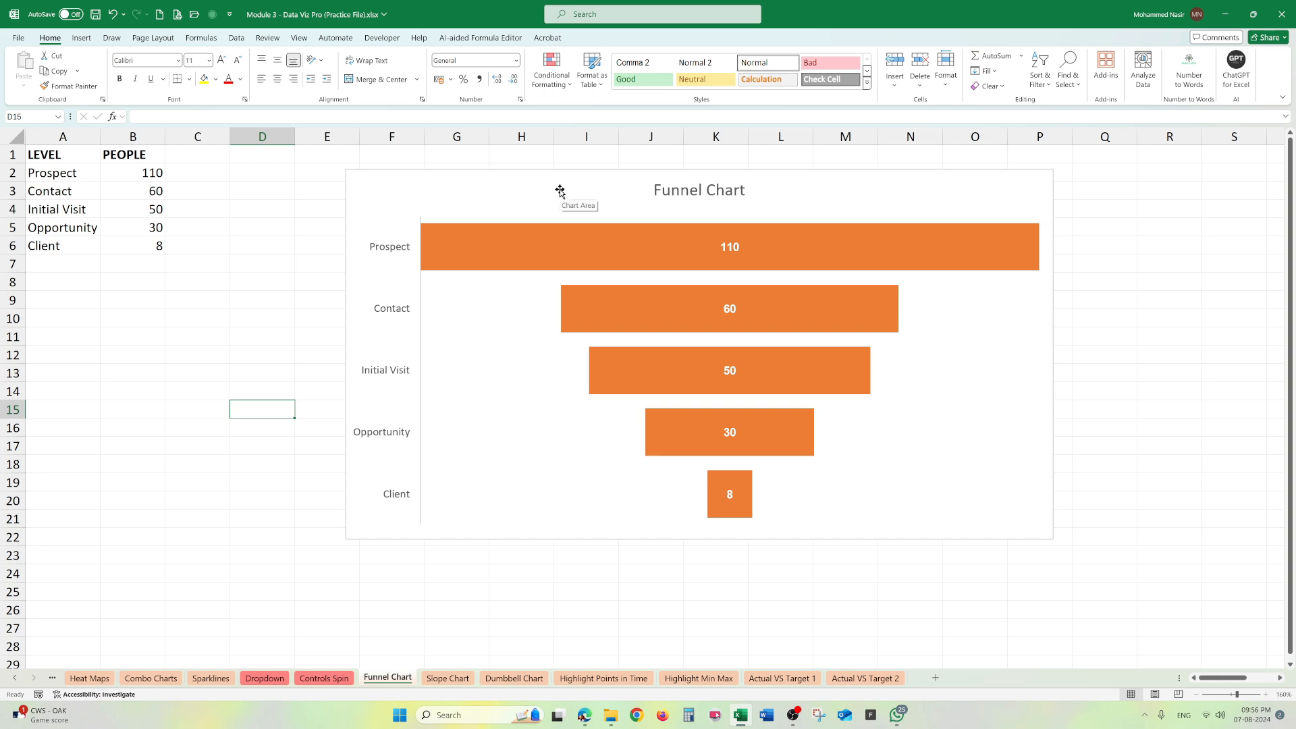
Move the orange funnel chart over to about column M and enter the helper headers "Level" in E1 and "Peopl" in G1.
{"action": "left_click_drag", "start_coordinate": [559, 190], "coordinate": [1071, 176]}
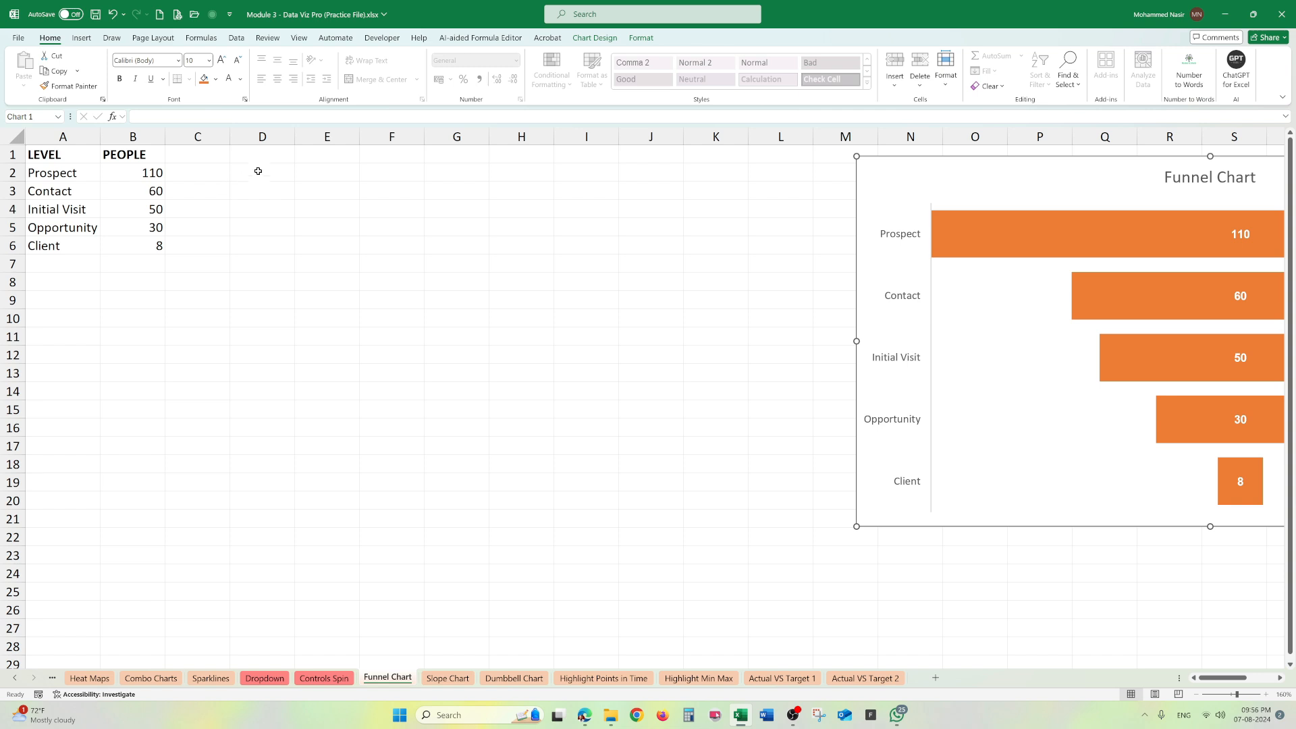
{"action": "left_click", "coordinate": [283, 157]}
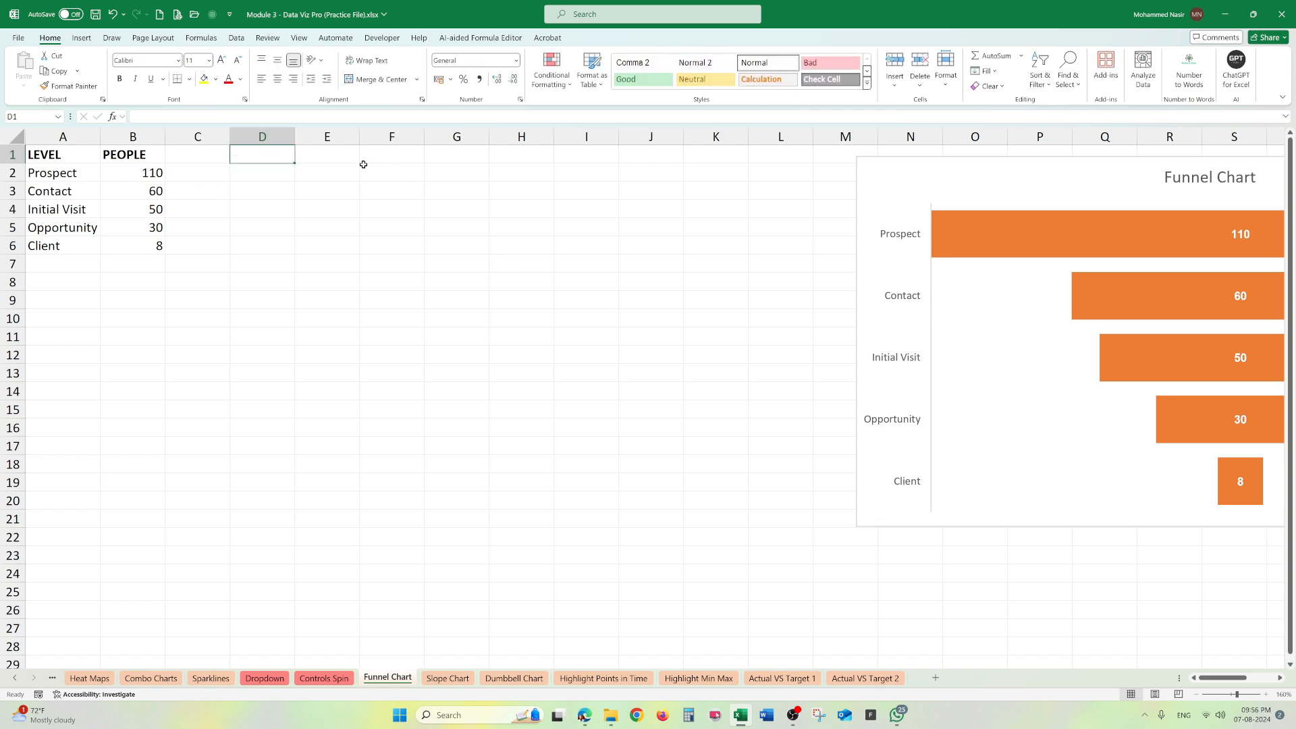
{"action": "left_click", "coordinate": [334, 161]}
{"action": "type", "text": "Level"}
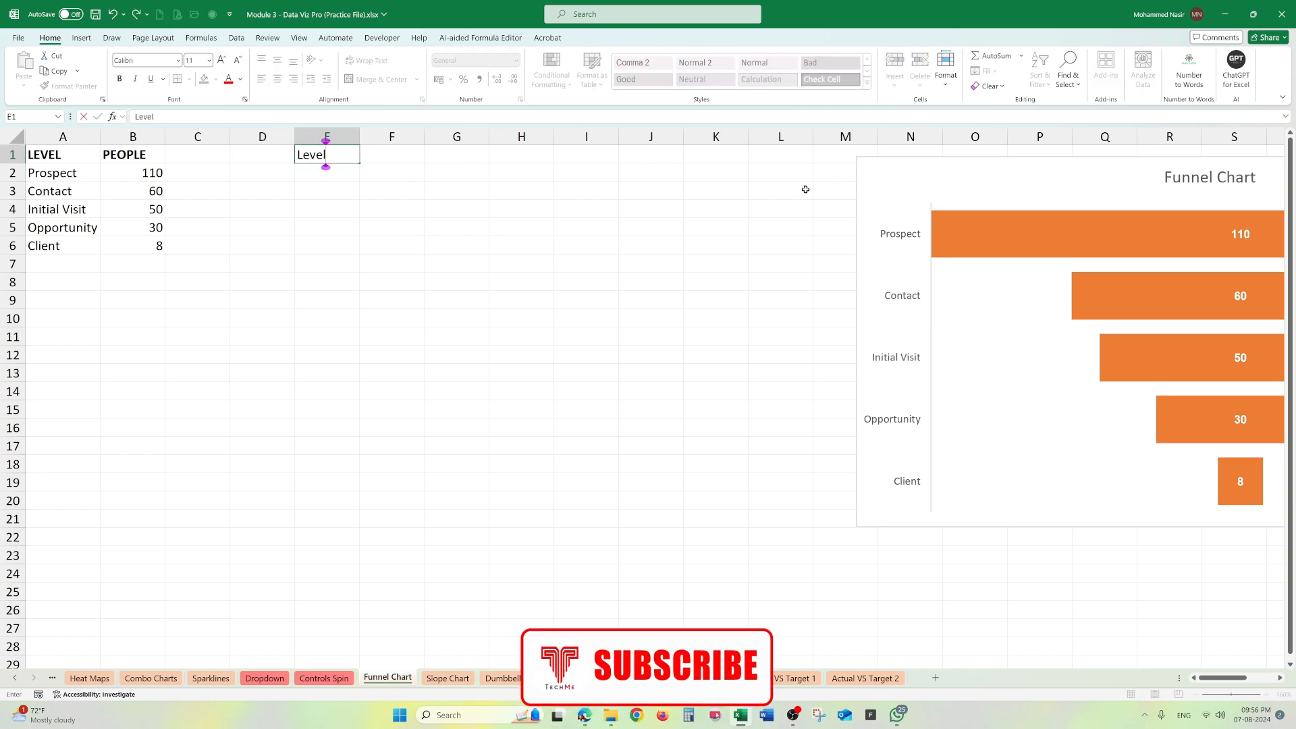
{"action": "key", "text": "Tab"}
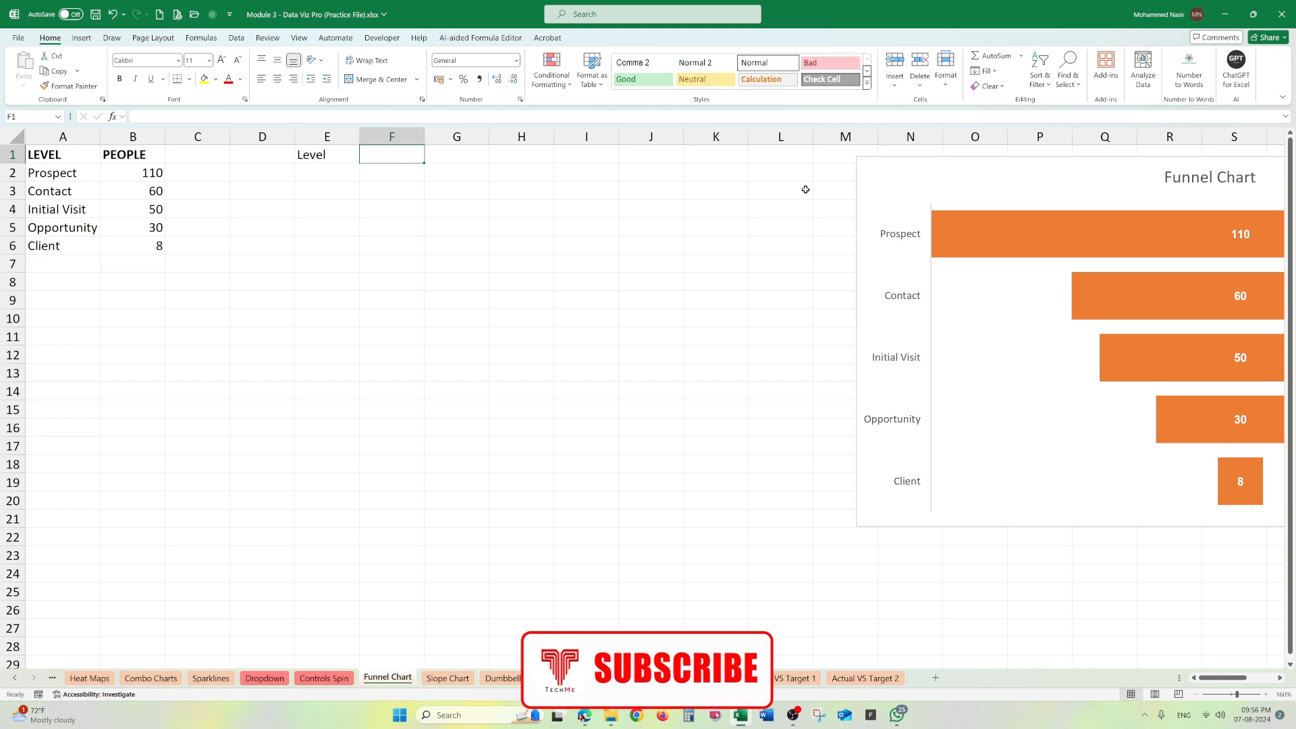
{"action": "key", "text": "Tab"}
{"action": "type", "text": "Peopl"}
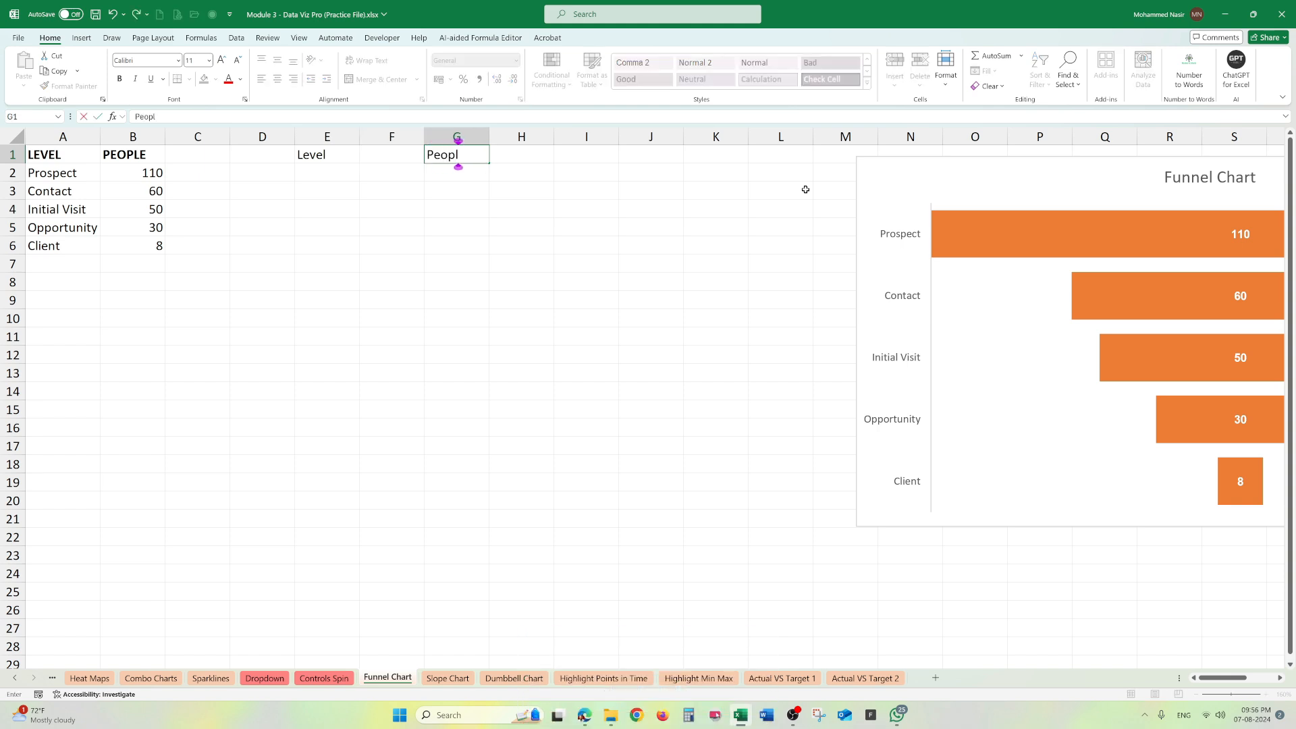
{"action": "key", "text": "Tab"}
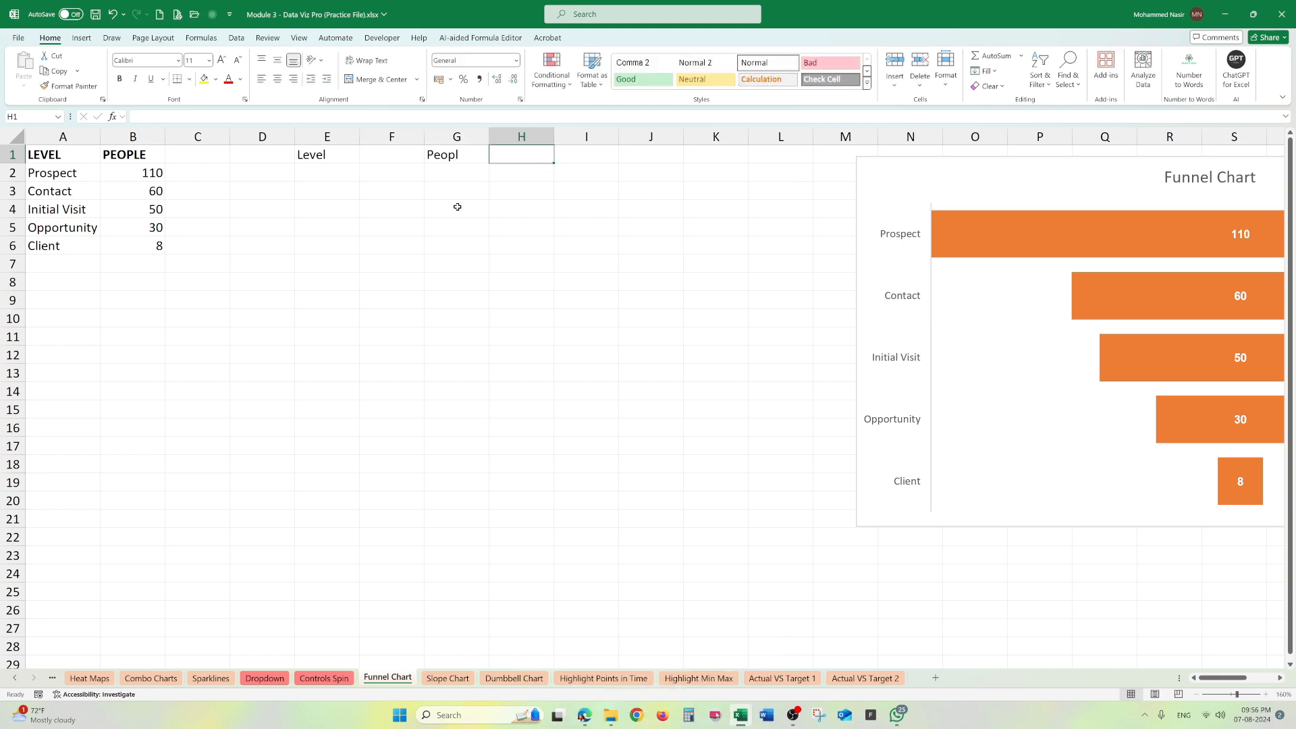
Copy the level names from A2:A6 into E2:E6 and bring the people values from B2:B6 into G2:G6.
{"action": "left_click_drag", "start_coordinate": [80, 178], "coordinate": [75, 248]}
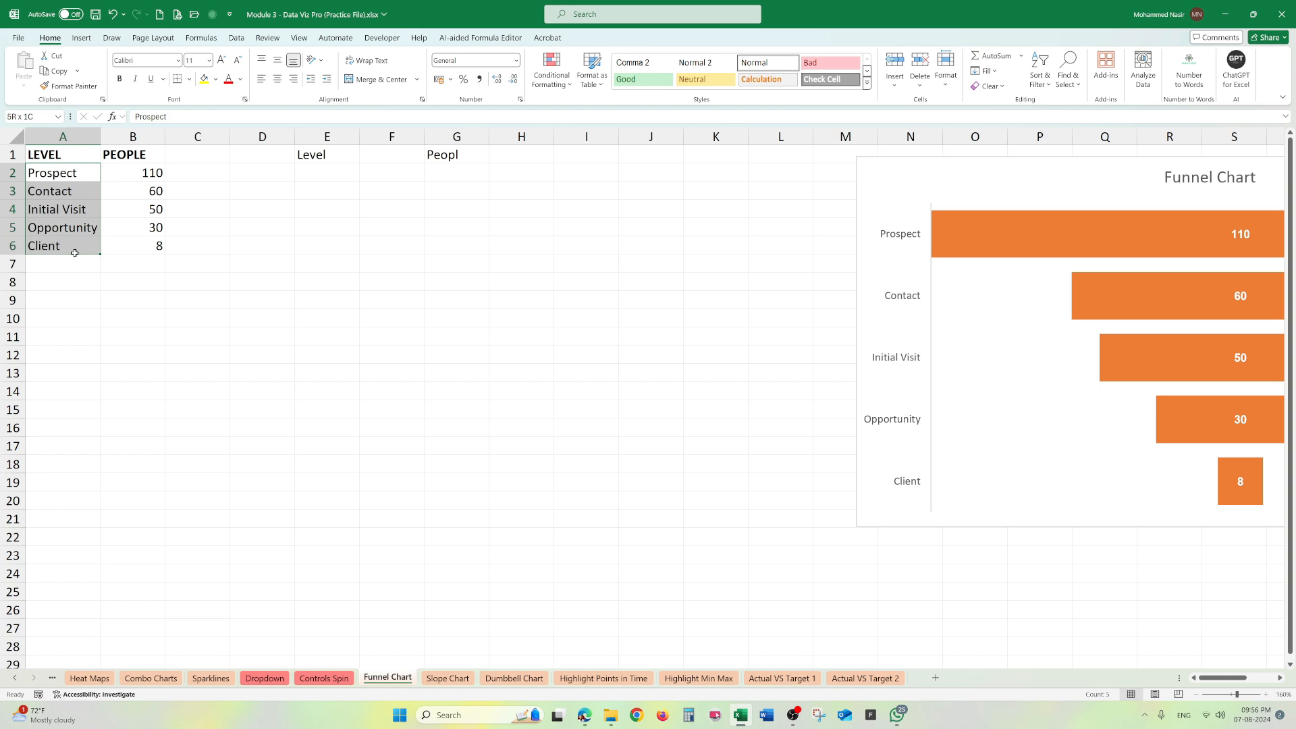
{"action": "key", "text": "ctrl+c"}
{"action": "left_click", "coordinate": [331, 176]}
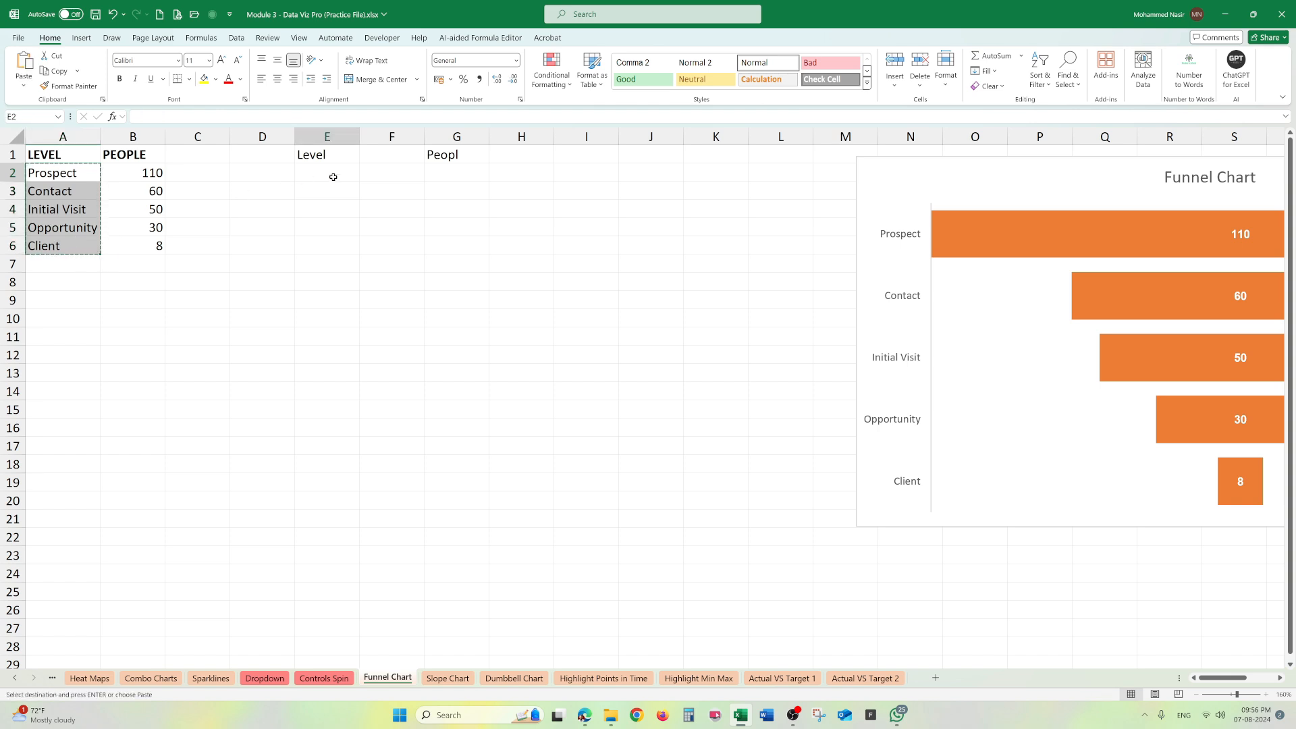
{"action": "key", "text": "Return"}
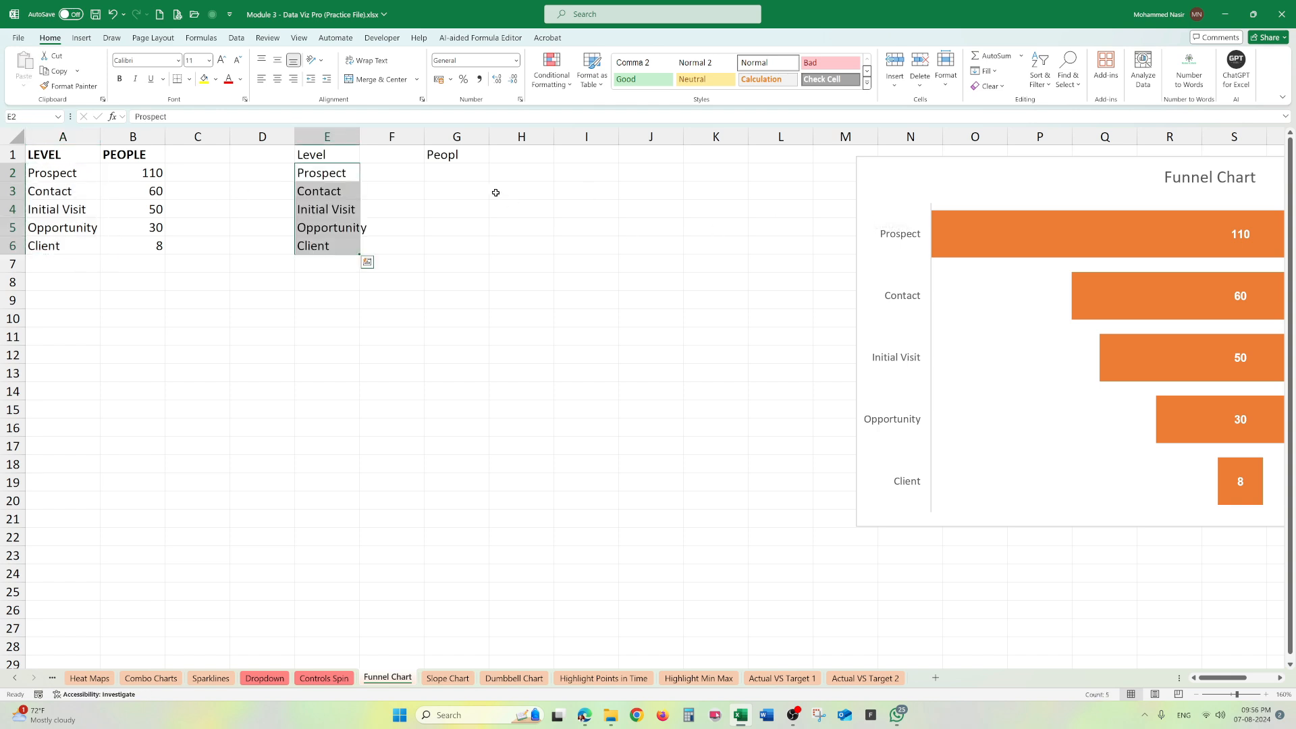
{"action": "left_click", "coordinate": [442, 175]}
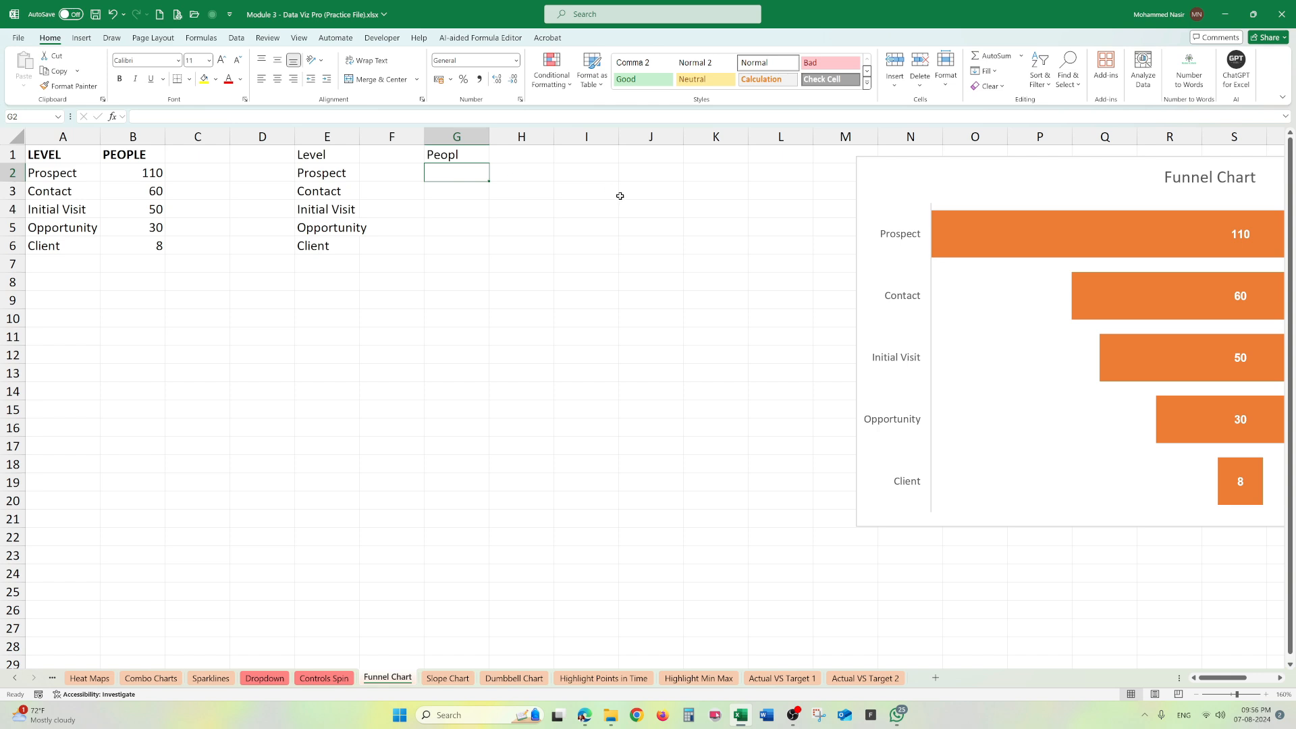
{"action": "type", "text": "B2:B6"}
{"action": "key", "text": "Return"}
Examine the hidden bar series on both sides of the orange bars and reposition the funnel chart to start at about column K.
{"action": "left_click_drag", "start_coordinate": [830, 174], "coordinate": [670, 184]}
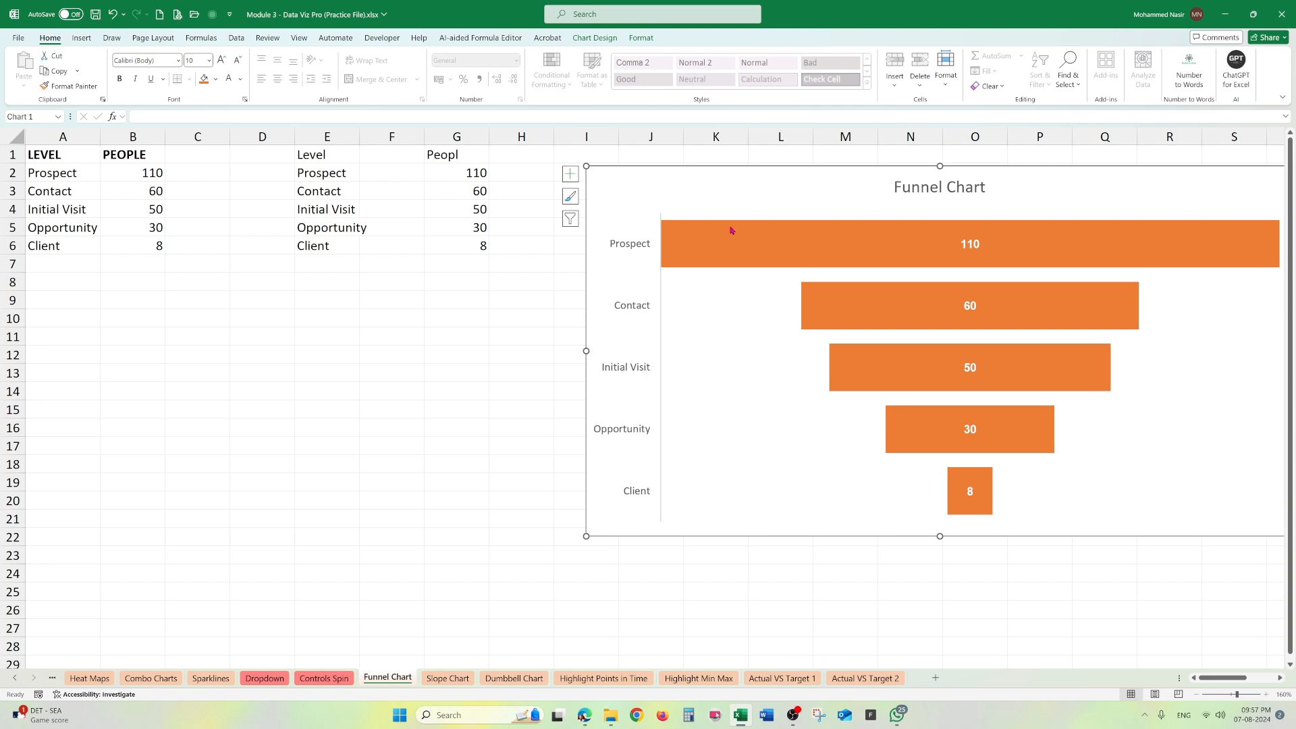
{"action": "left_click", "coordinate": [766, 492]}
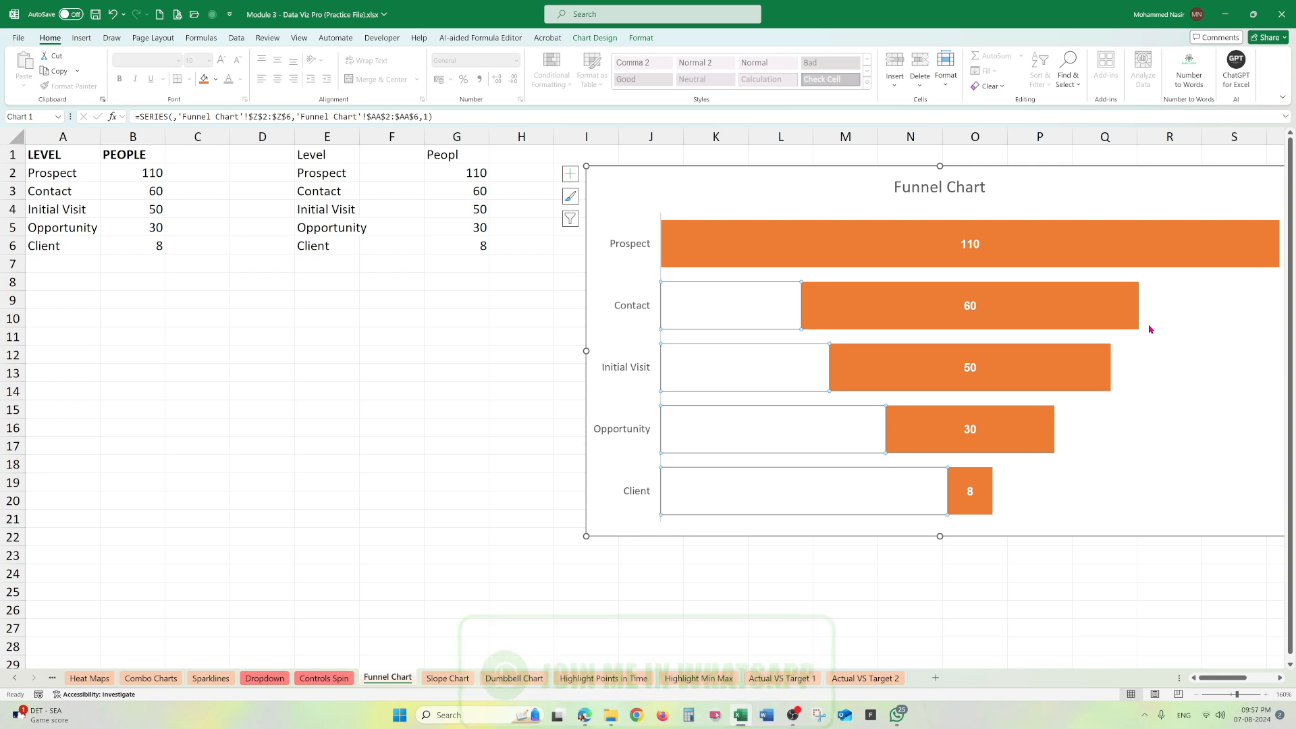
{"action": "left_click", "coordinate": [1151, 348]}
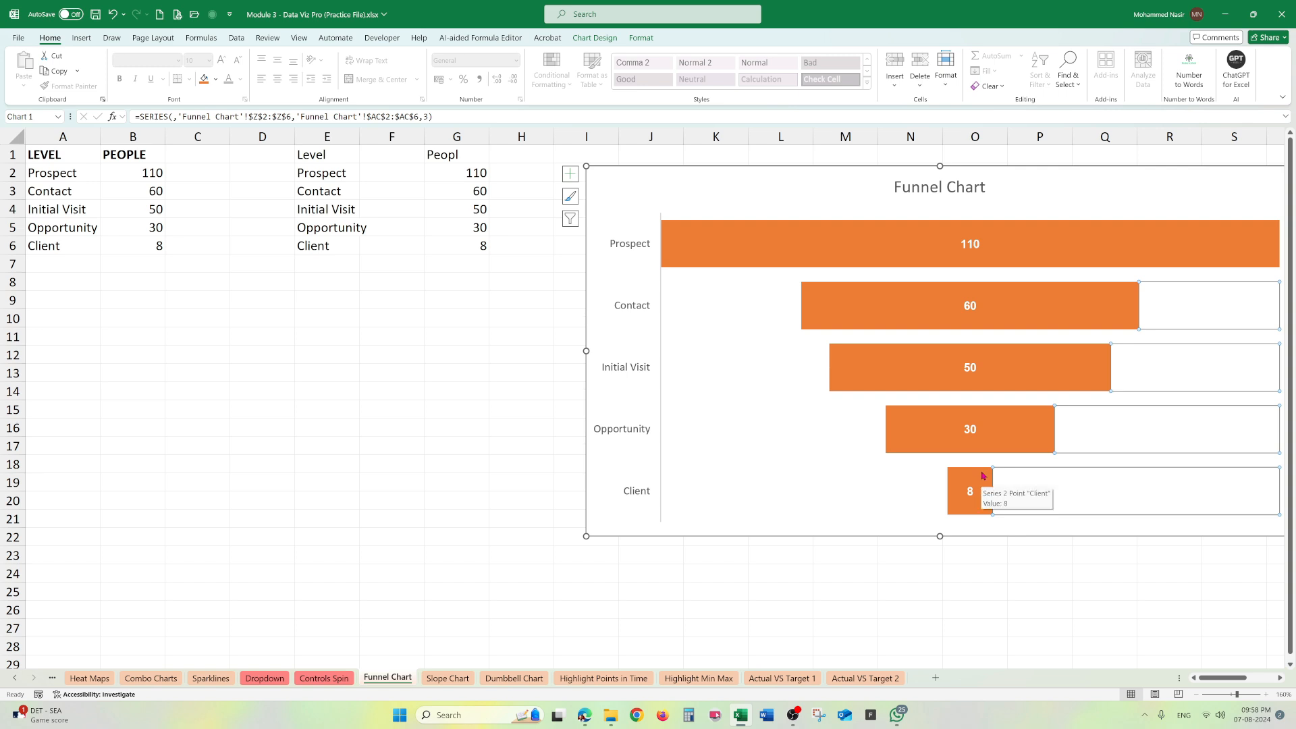
{"action": "left_click_drag", "start_coordinate": [1010, 181], "coordinate": [1119, 179]}
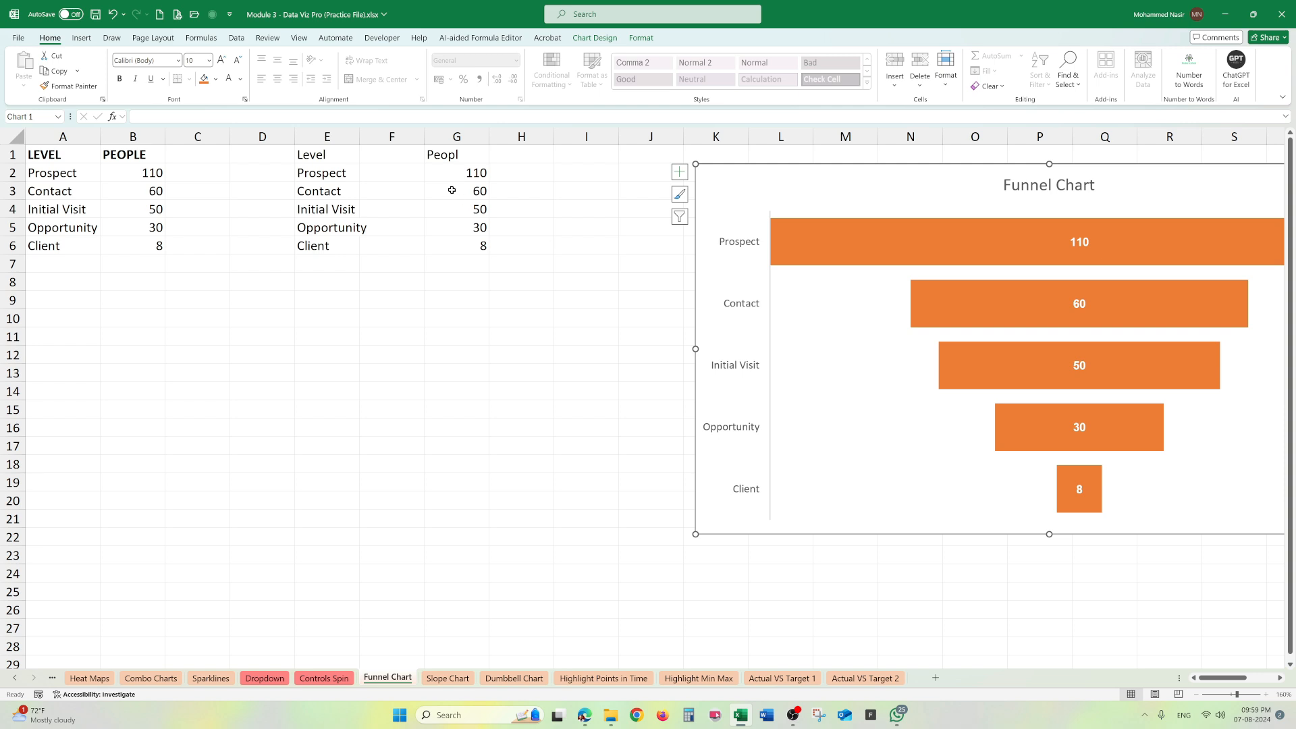
Enter 0 in F2 and H2, on either side of the Prospect value in the helper table.
{"action": "double_click", "coordinate": [412, 190]}
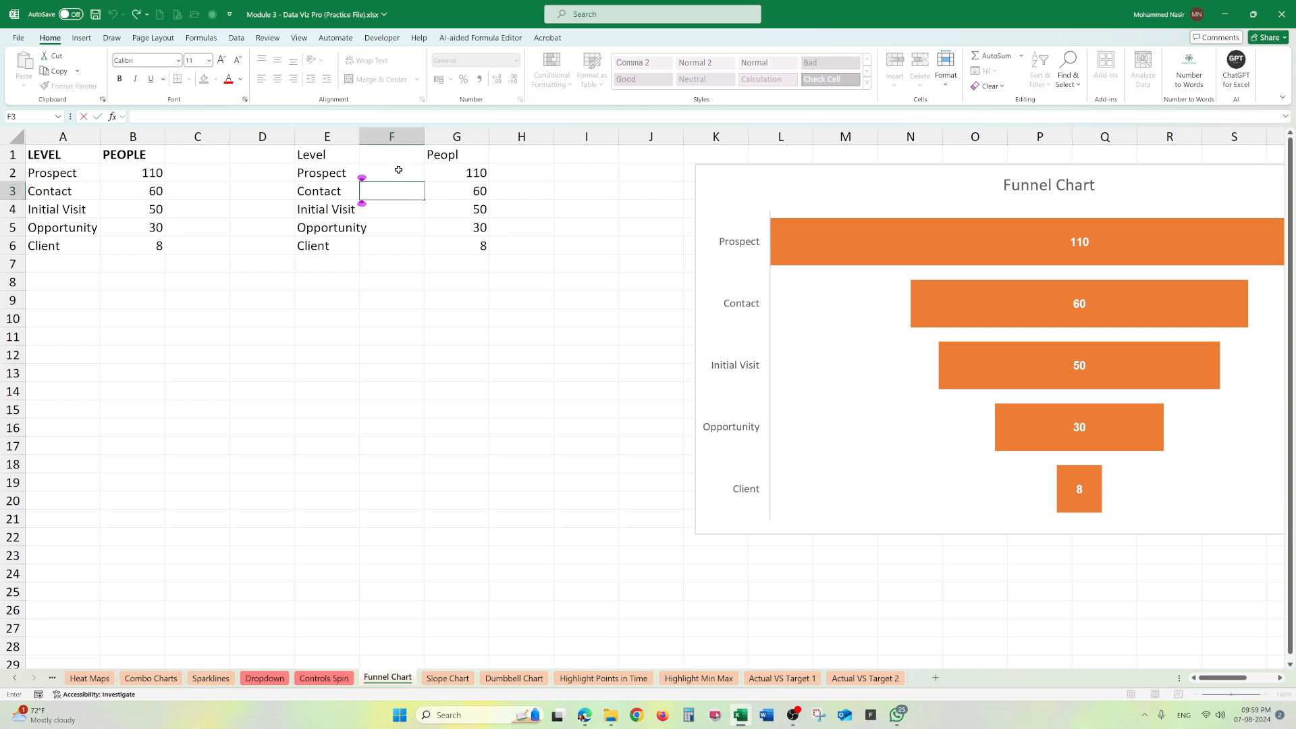
{"action": "left_click", "coordinate": [398, 169]}
{"action": "type", "text": "0"}
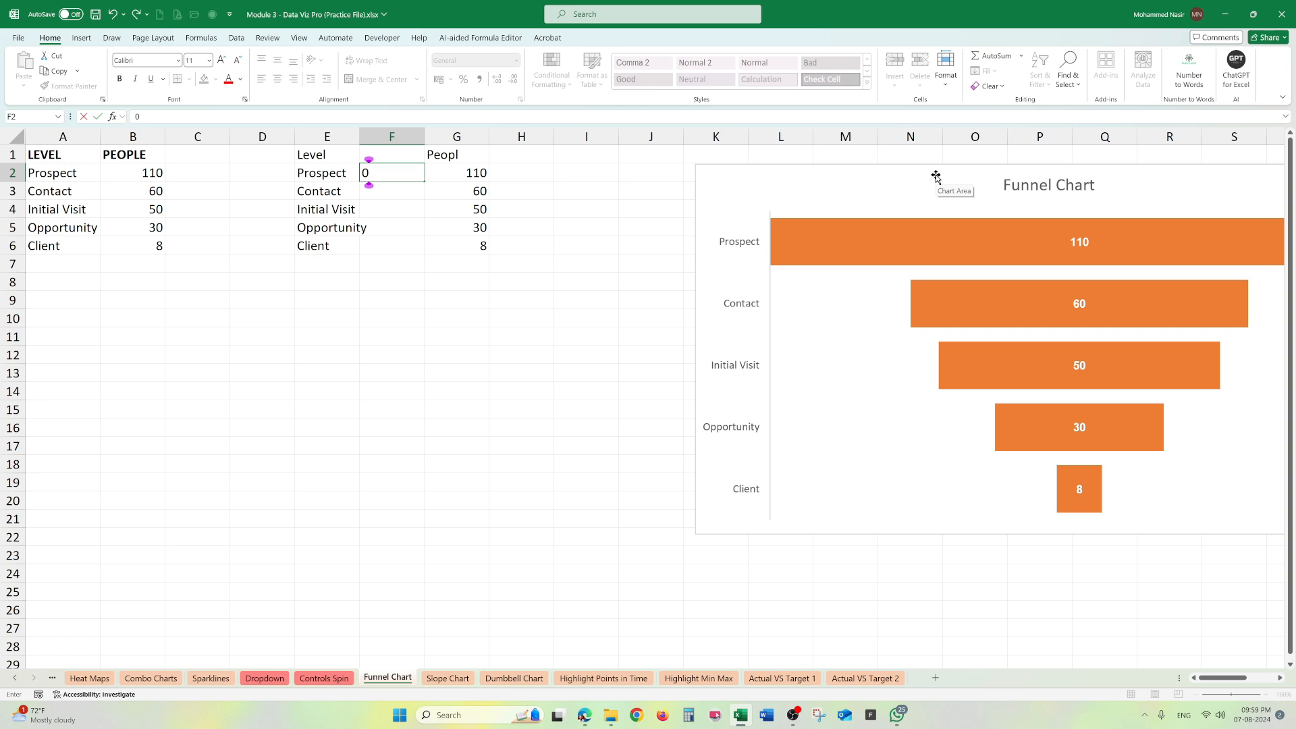
{"action": "key", "text": "Tab"}
{"action": "key", "text": "Tab"}
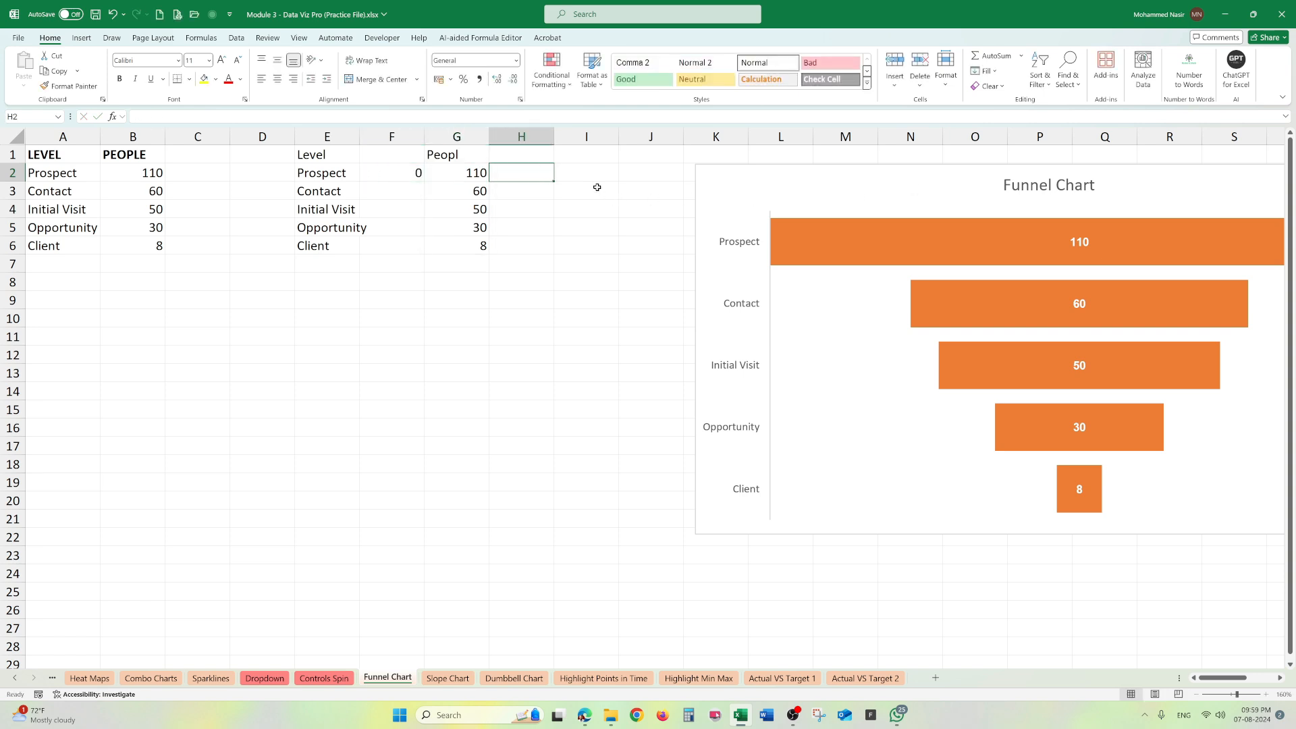
{"action": "type", "text": "0"}
{"action": "key", "text": "Return"}
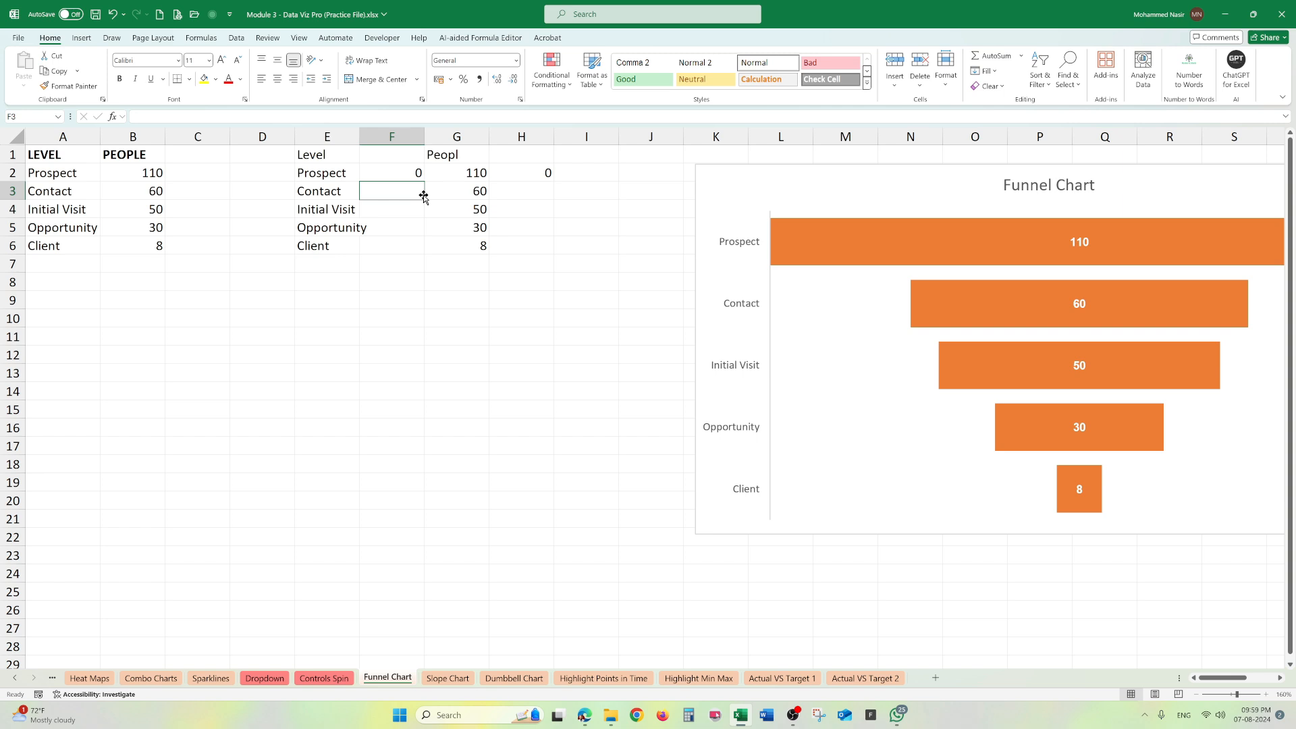
Enter the formula =(G2-G3)/2 in F3 to calculate the left padding for the Contact level.
{"action": "type", "text": "="}
{"action": "left_click", "coordinate": [477, 173]}
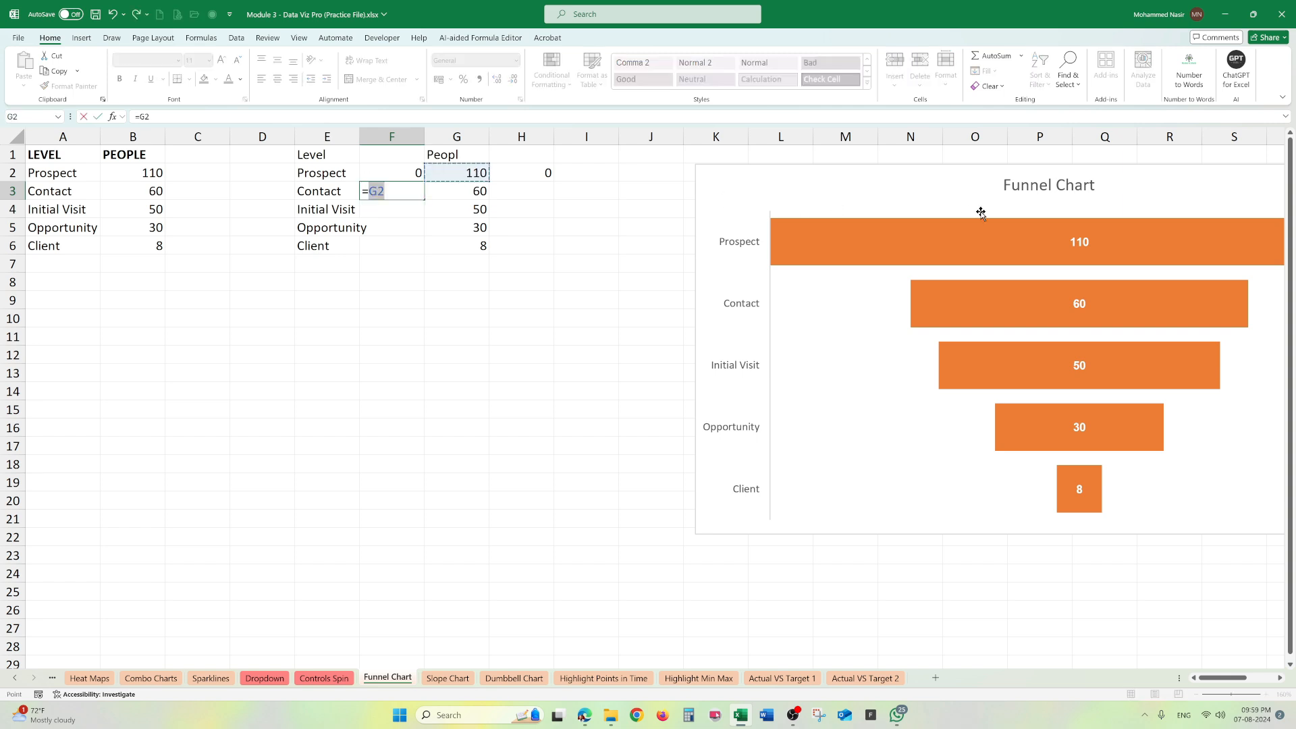
{"action": "key", "text": "Right"}
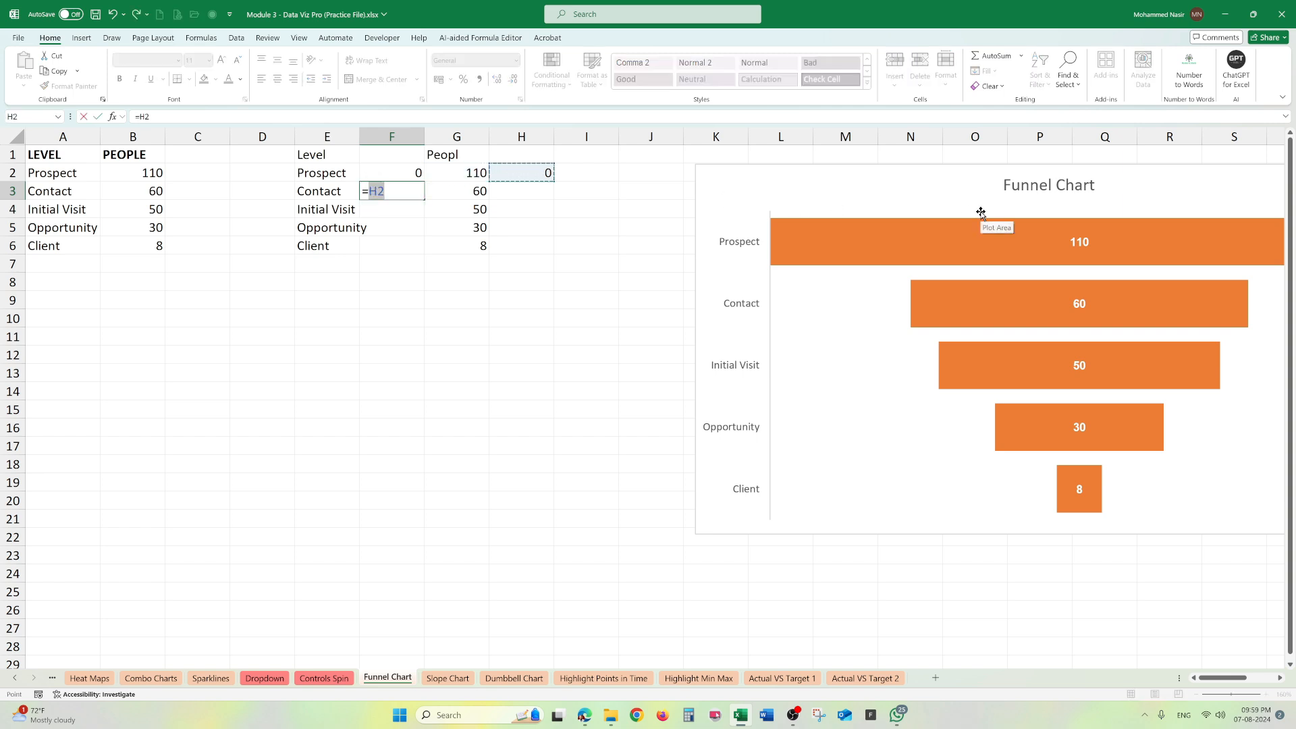
{"action": "key", "text": "Left"}
{"action": "type", "text": "-"}
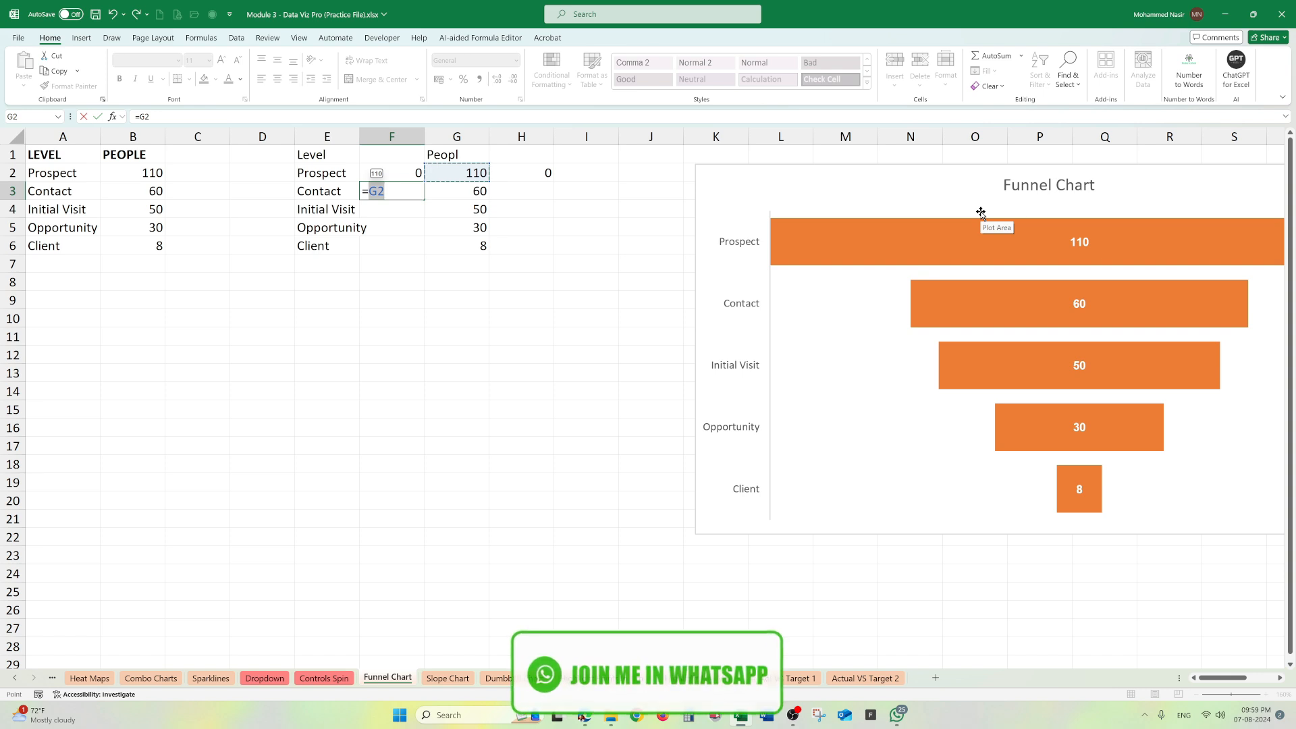
{"action": "key", "text": "Right"}
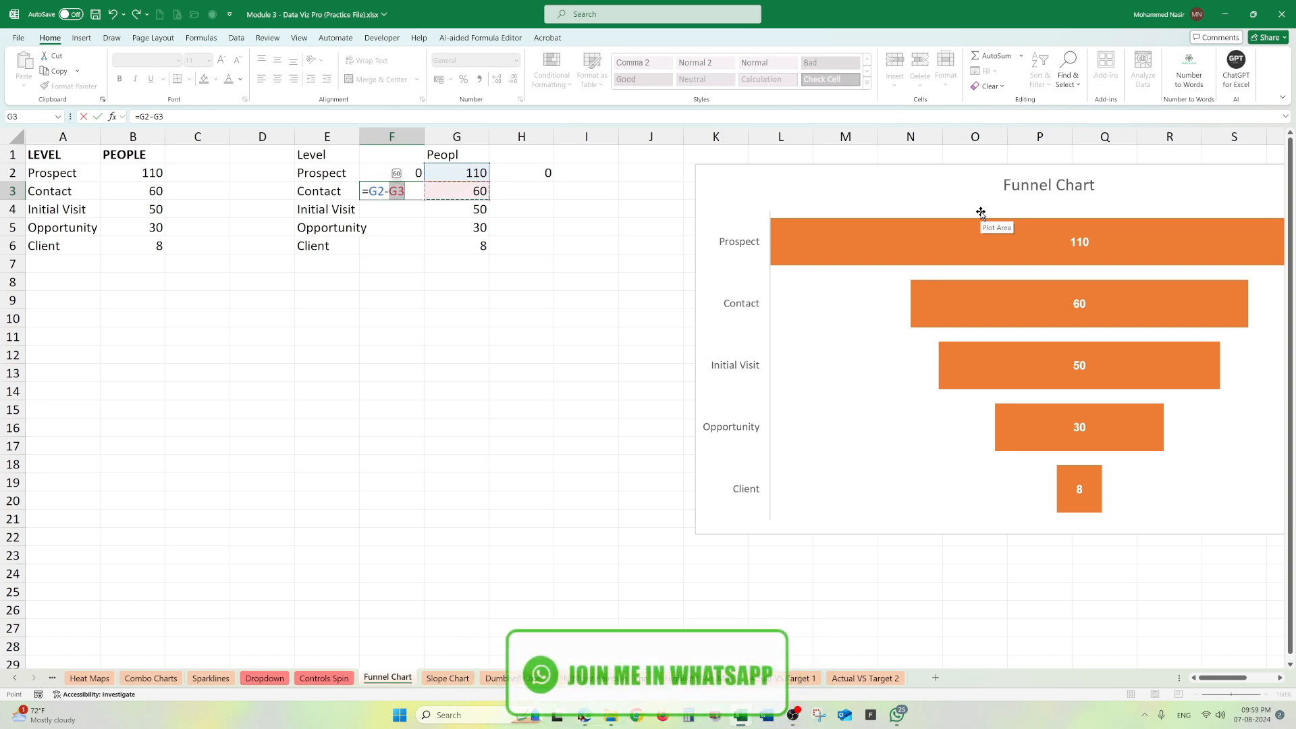
{"action": "type", "text": ")"}
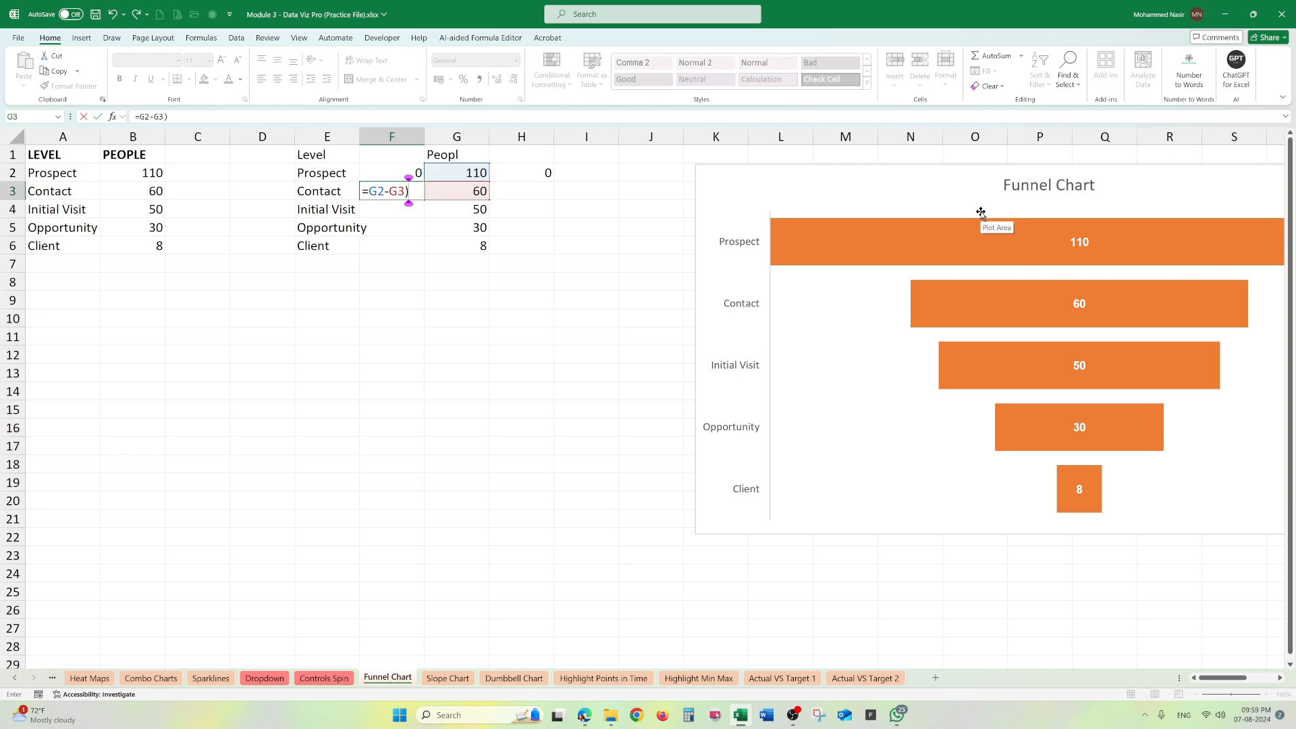
{"action": "left_click", "coordinate": [369, 191]}
{"action": "type", "text": "("}
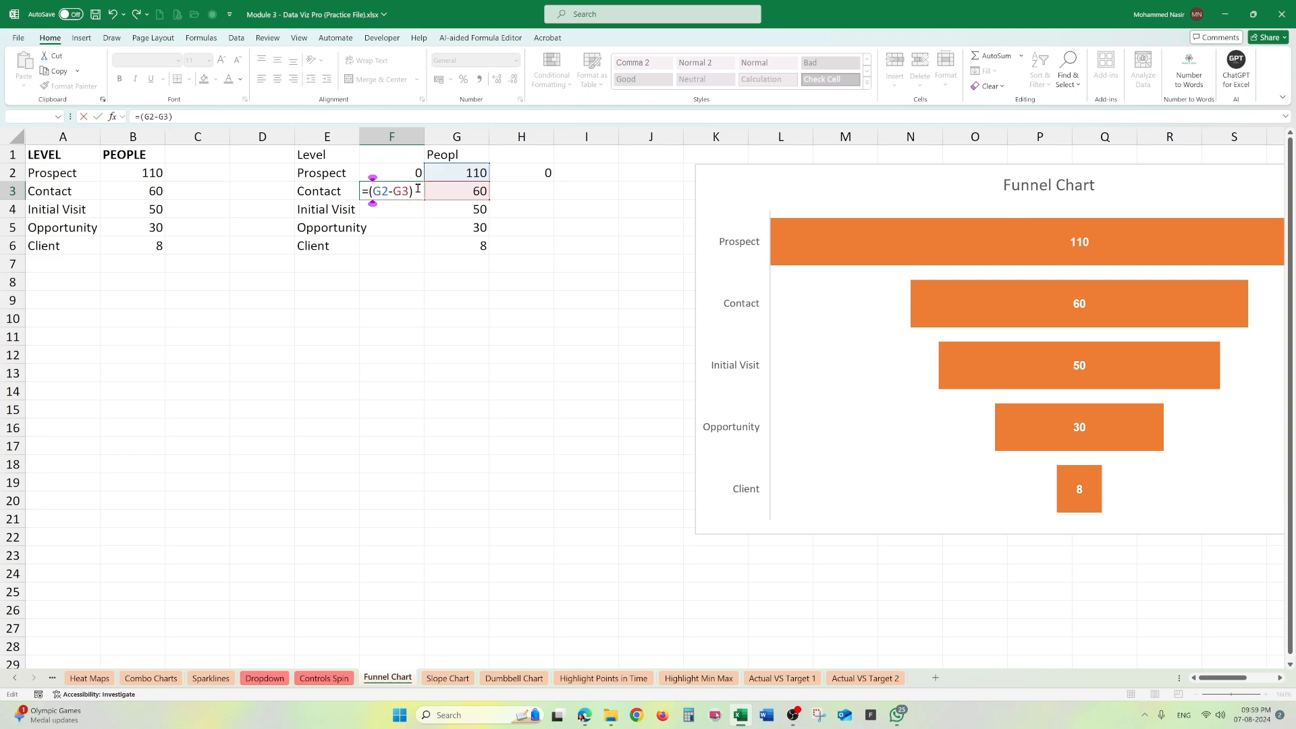
{"action": "left_click", "coordinate": [415, 189]}
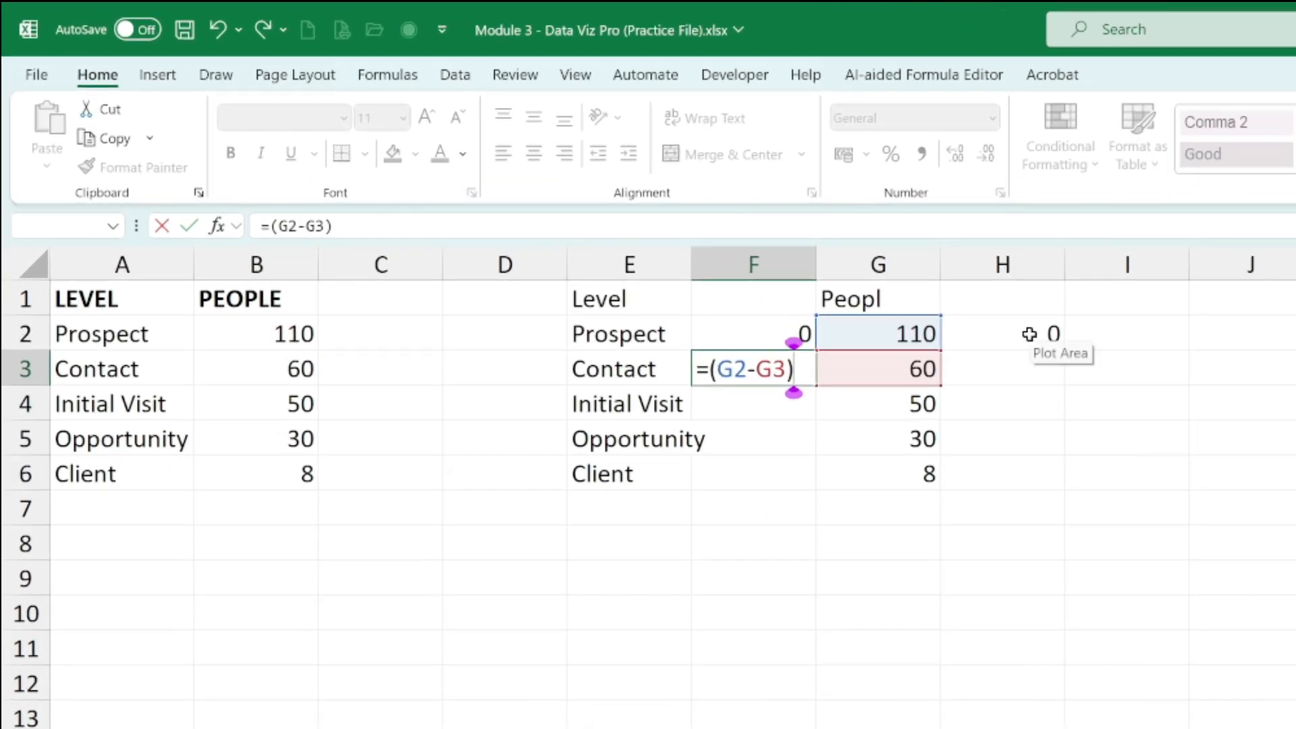
{"action": "type", "text": "/2"}
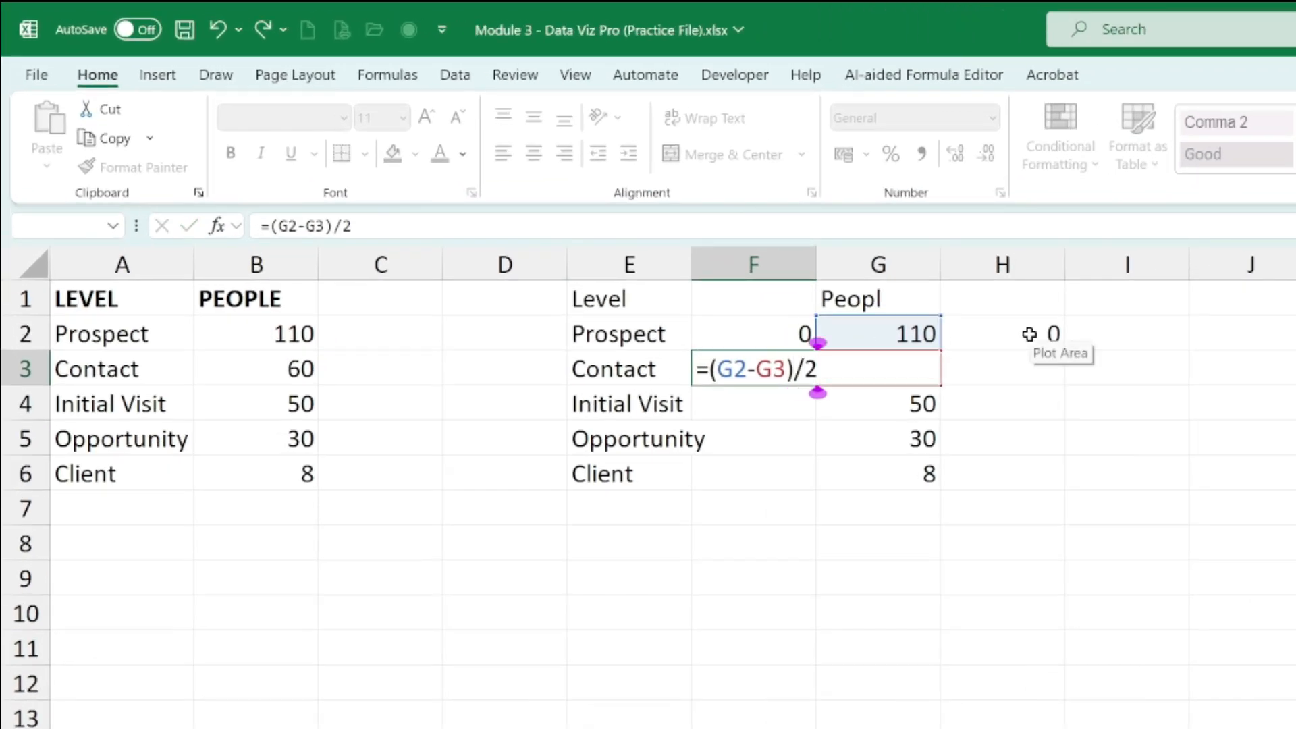
{"action": "key", "text": "Return"}
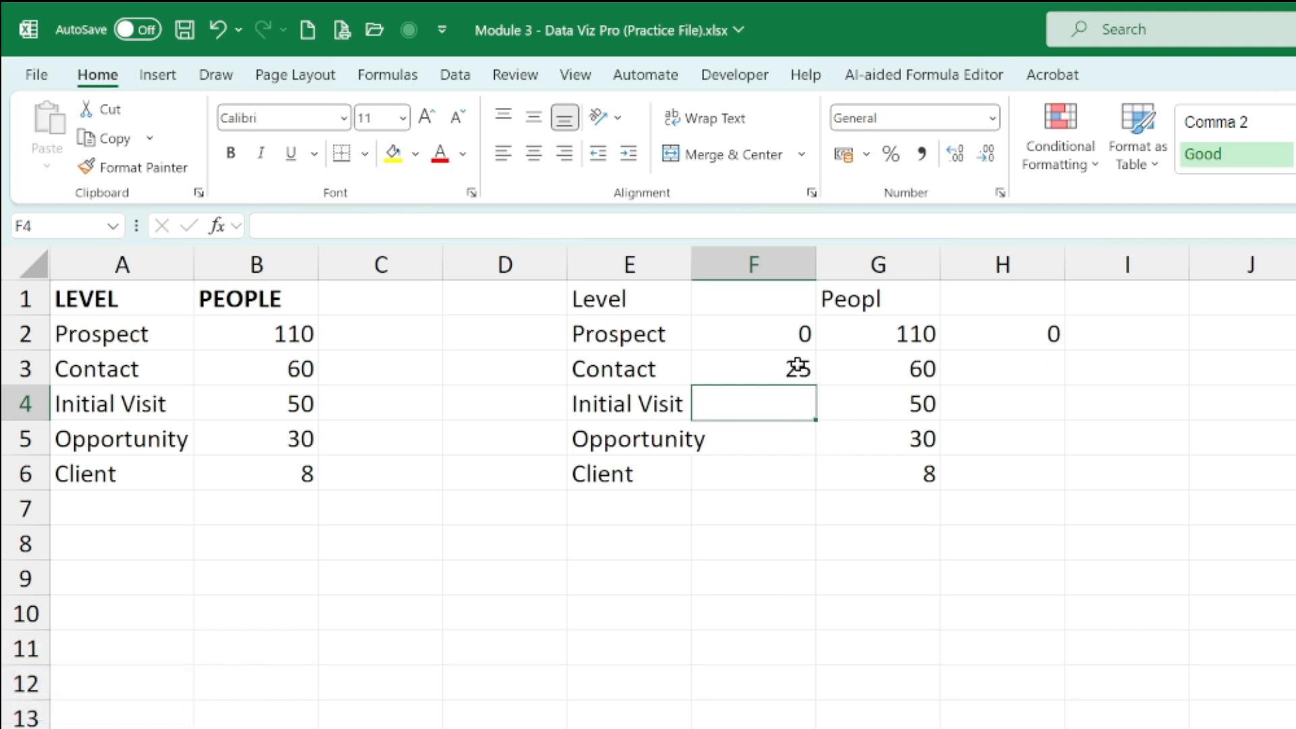
Make the G2 reference in F3 absolute, giving =($G$2-G3)/2, and fill the formula down to F6.
{"action": "left_click", "coordinate": [746, 364]}
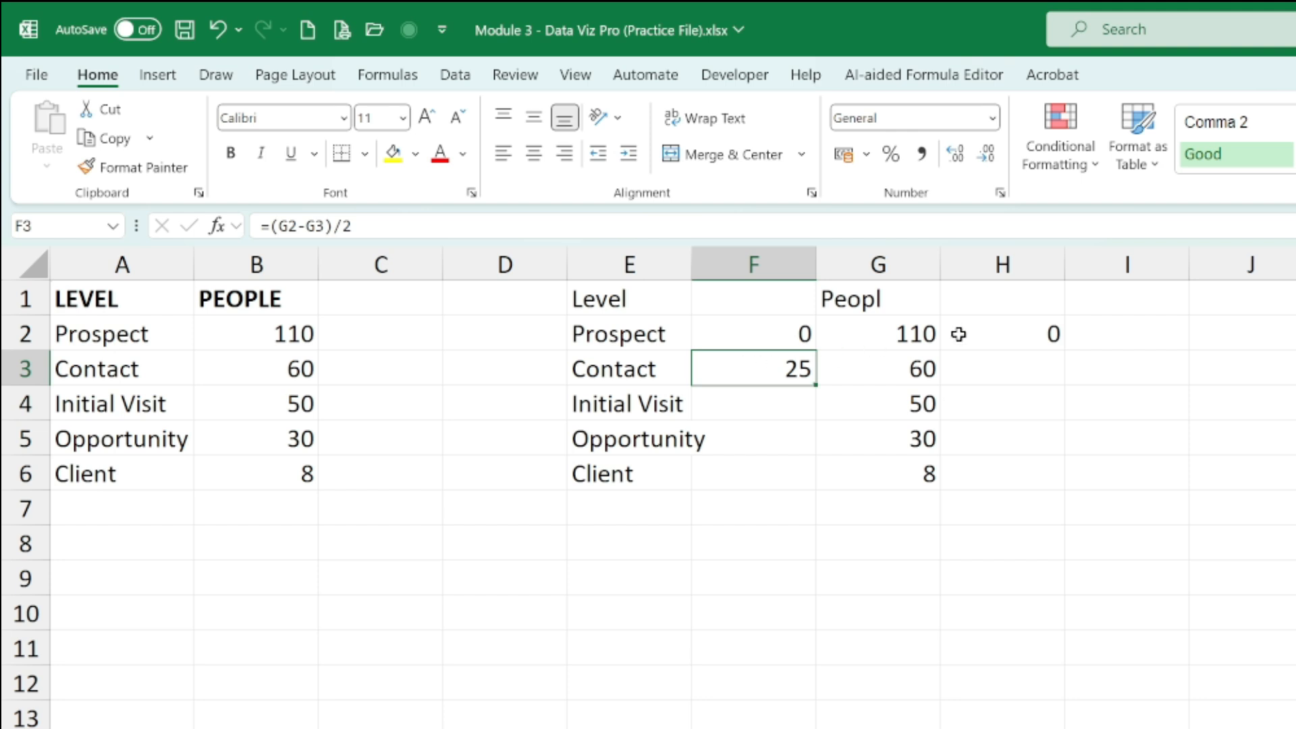
{"action": "double_click", "coordinate": [781, 368]}
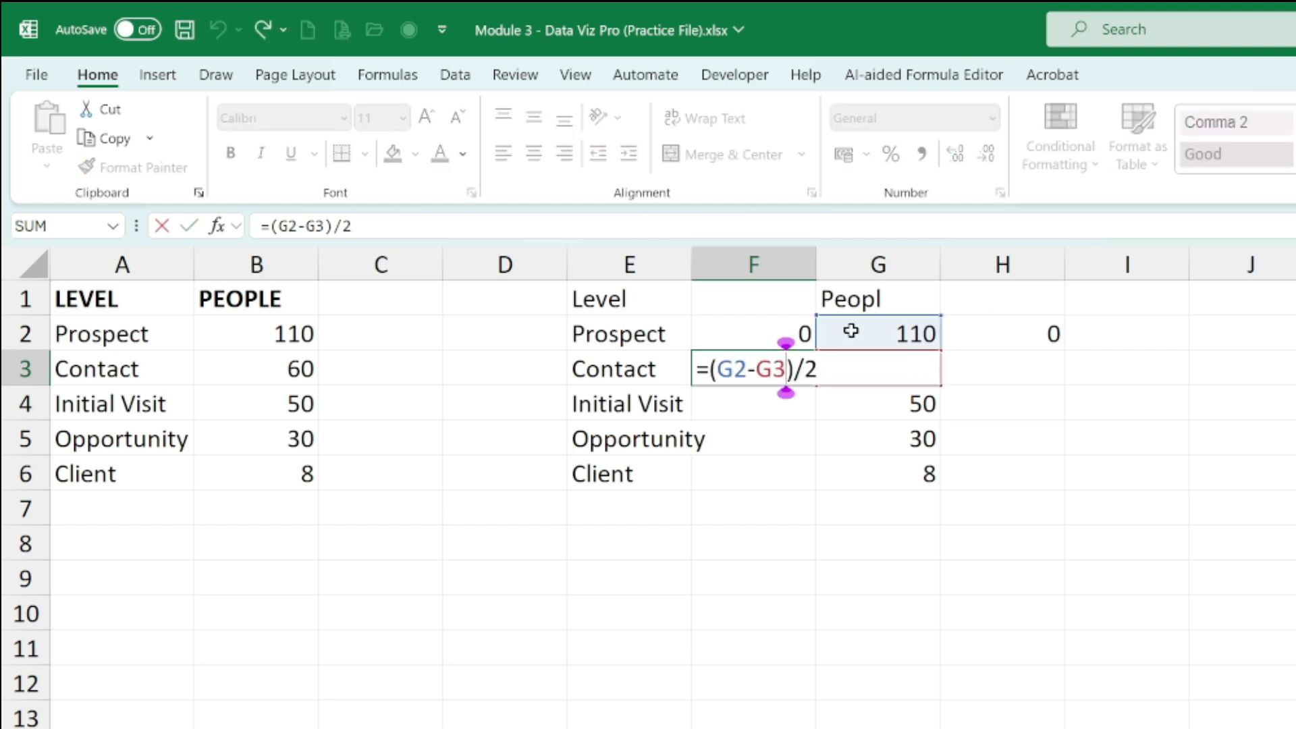
{"action": "left_click", "coordinate": [734, 369]}
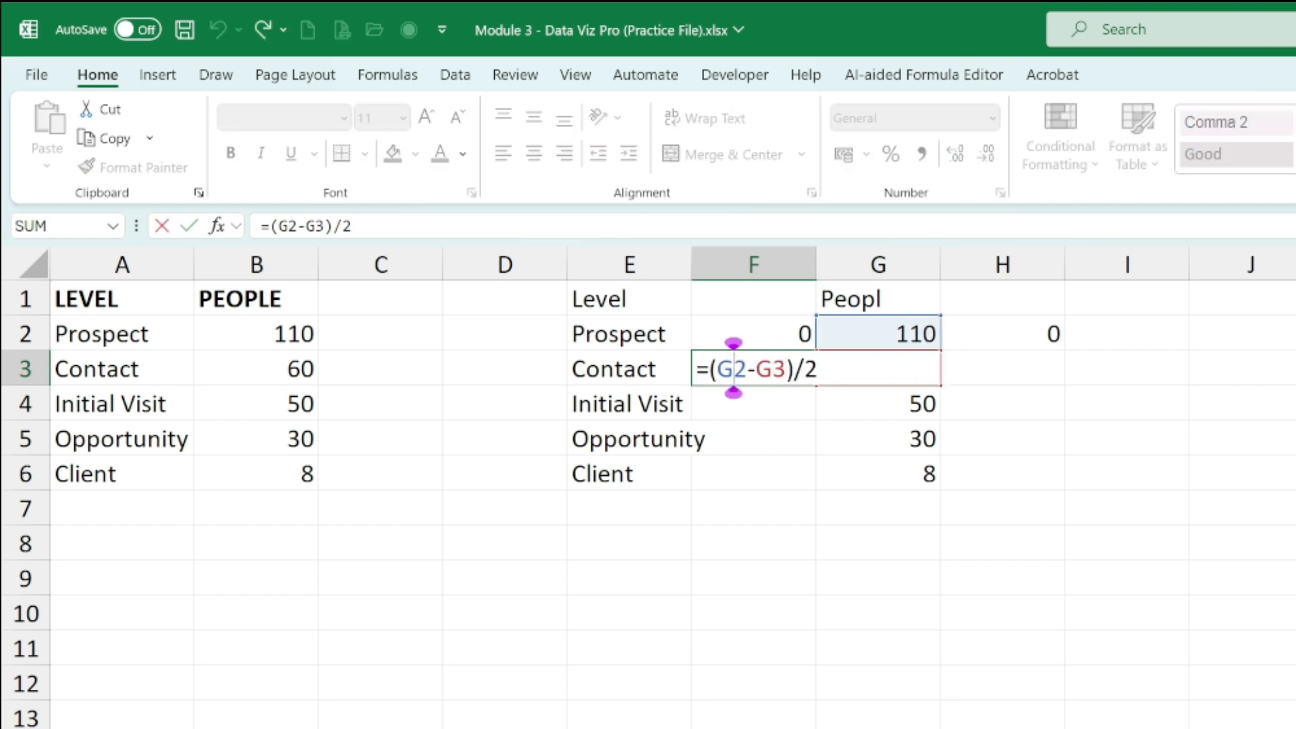
{"action": "key", "text": "F4"}
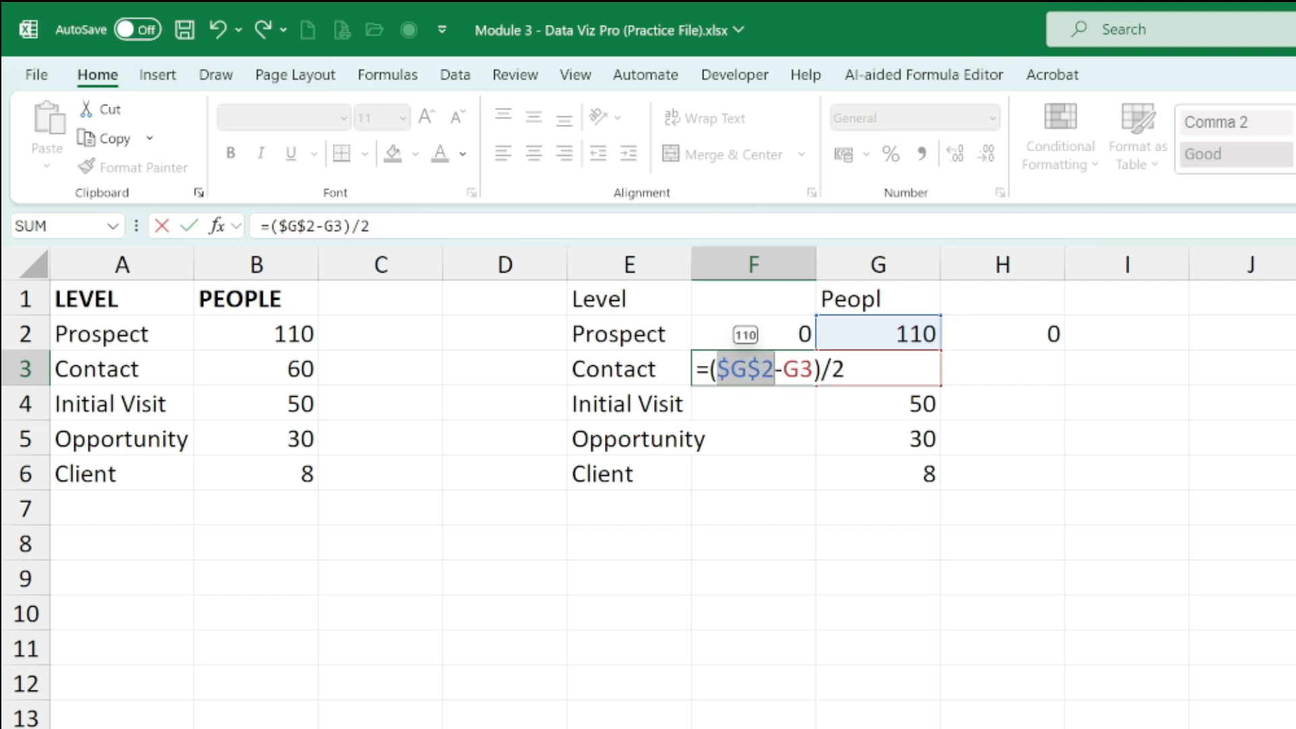
{"action": "key", "text": "Return"}
{"action": "key", "text": "Up"}
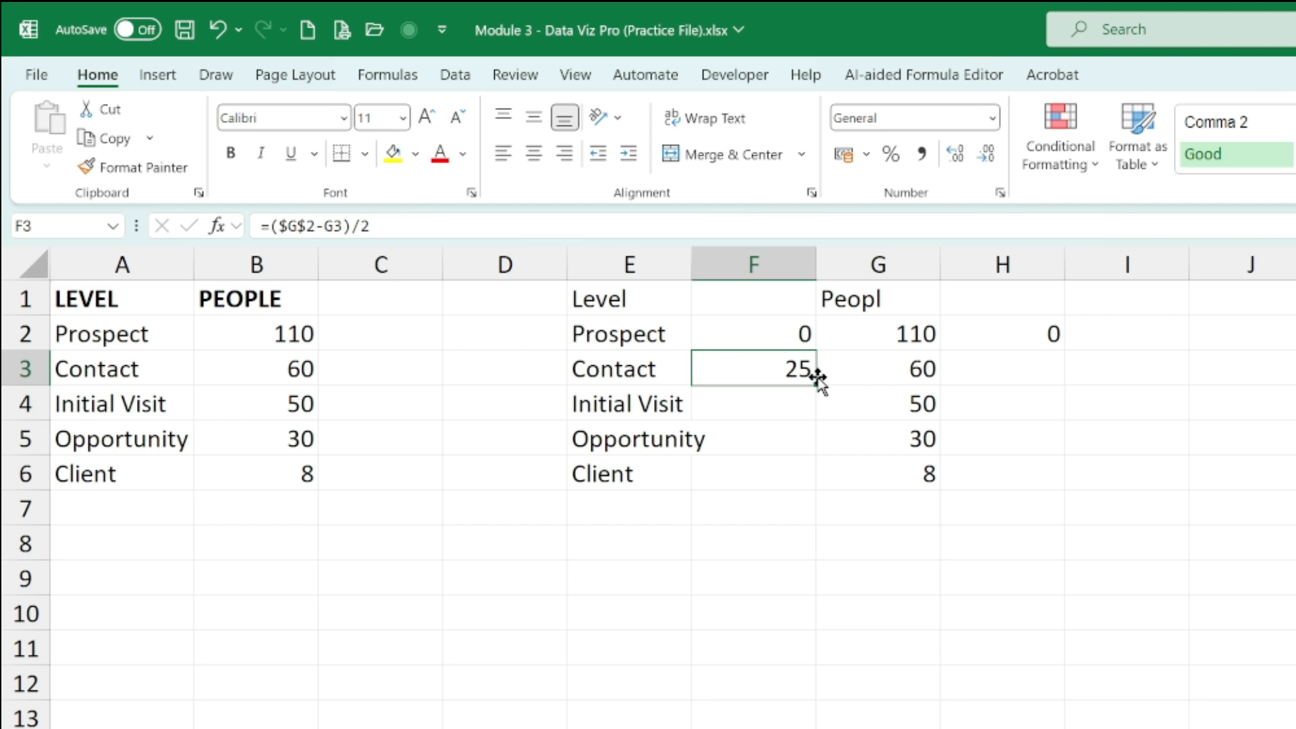
{"action": "double_click", "coordinate": [818, 382]}
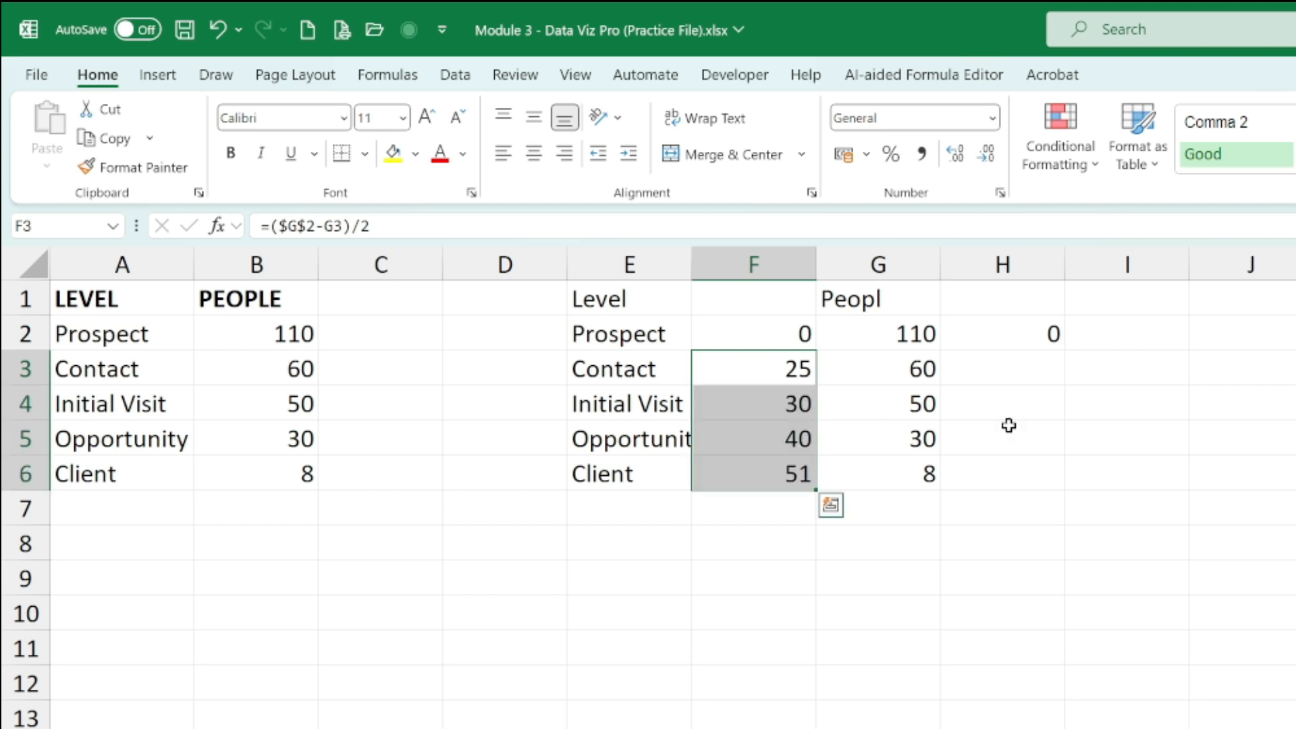
{"action": "left_click", "coordinate": [1125, 448]}
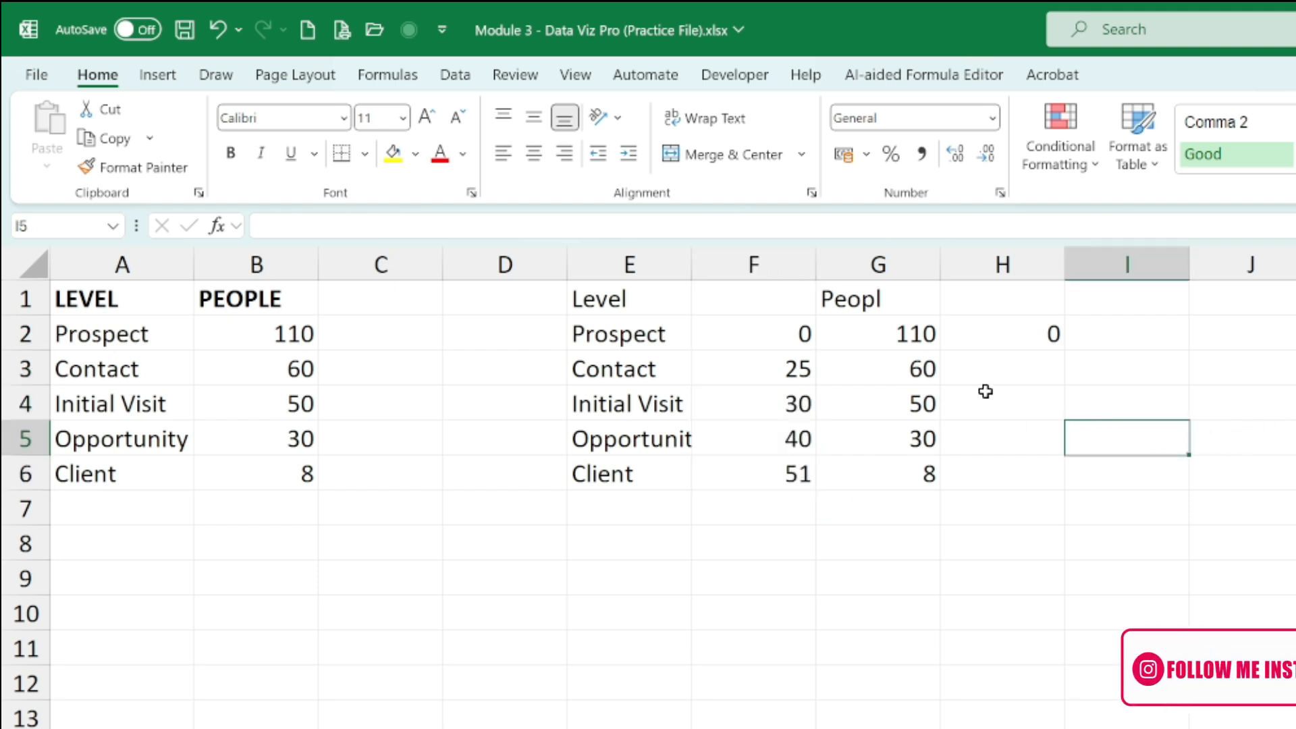
Enter =F3 in H3 to repeat the left padding value and fill the formula down to H6.
{"action": "left_click", "coordinate": [986, 373]}
{"action": "type", "text": "="}
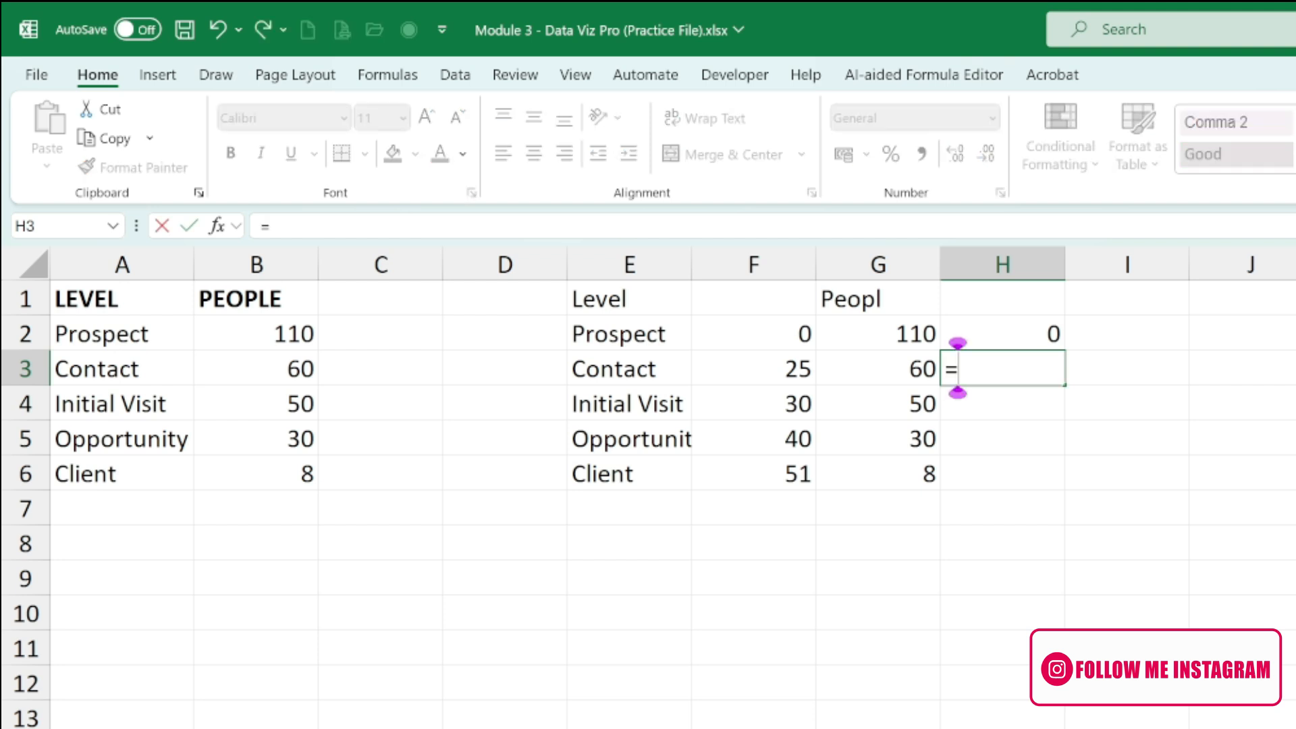
{"action": "left_click", "coordinate": [793, 383]}
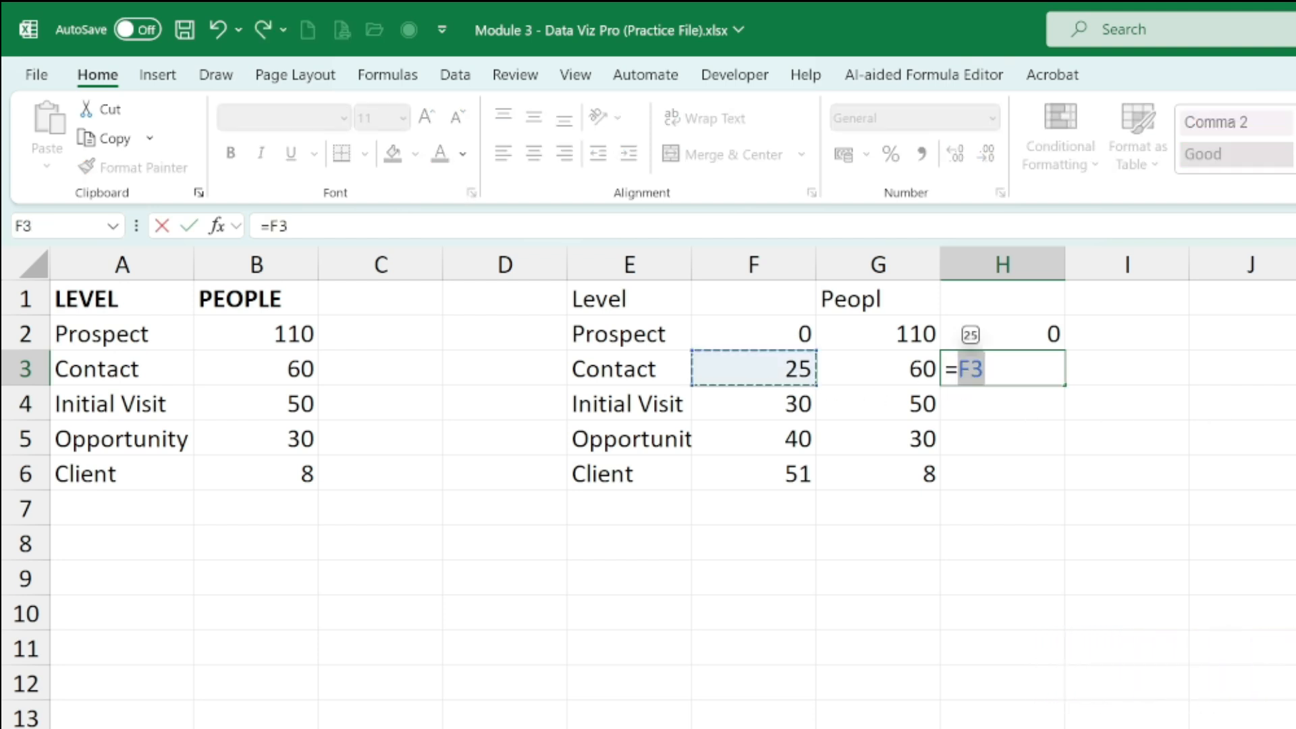
{"action": "key", "text": "Return"}
{"action": "left_click", "coordinate": [1047, 358]}
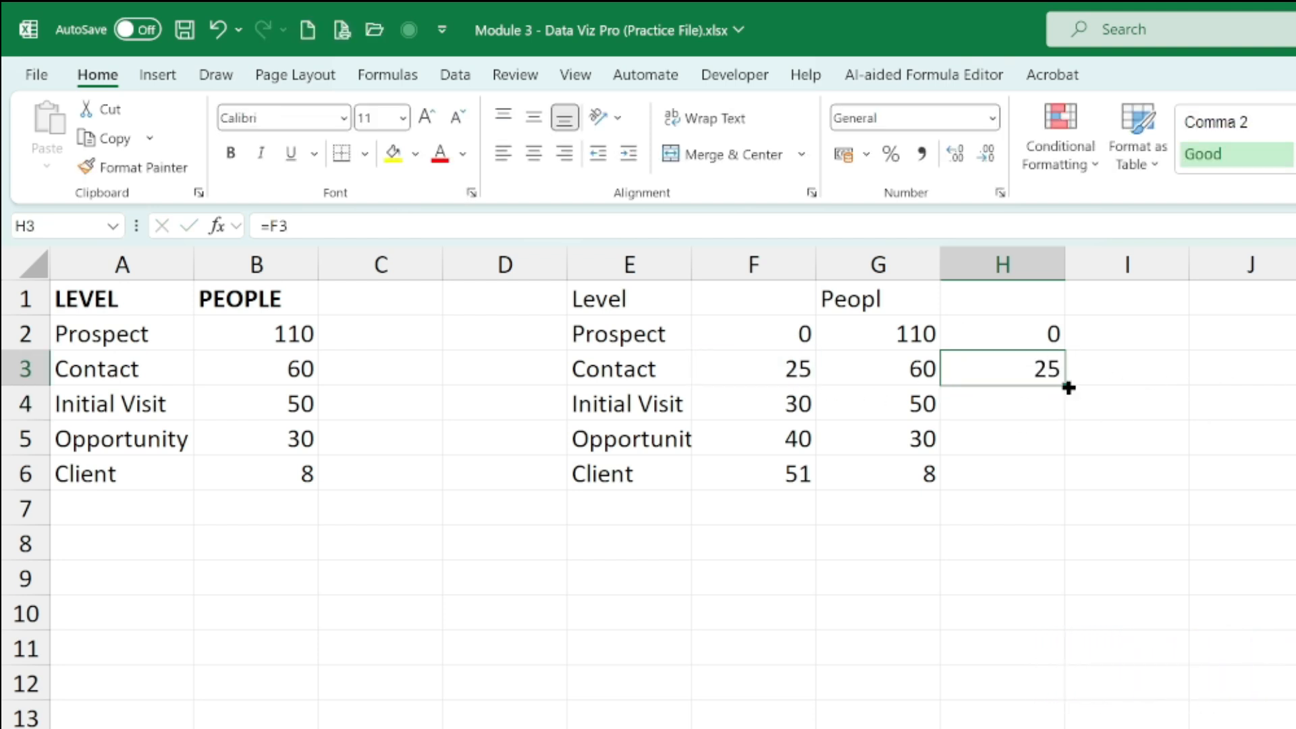
{"action": "left_click_drag", "start_coordinate": [1070, 384], "coordinate": [1080, 481]}
{"action": "left_click", "coordinate": [1197, 482]}
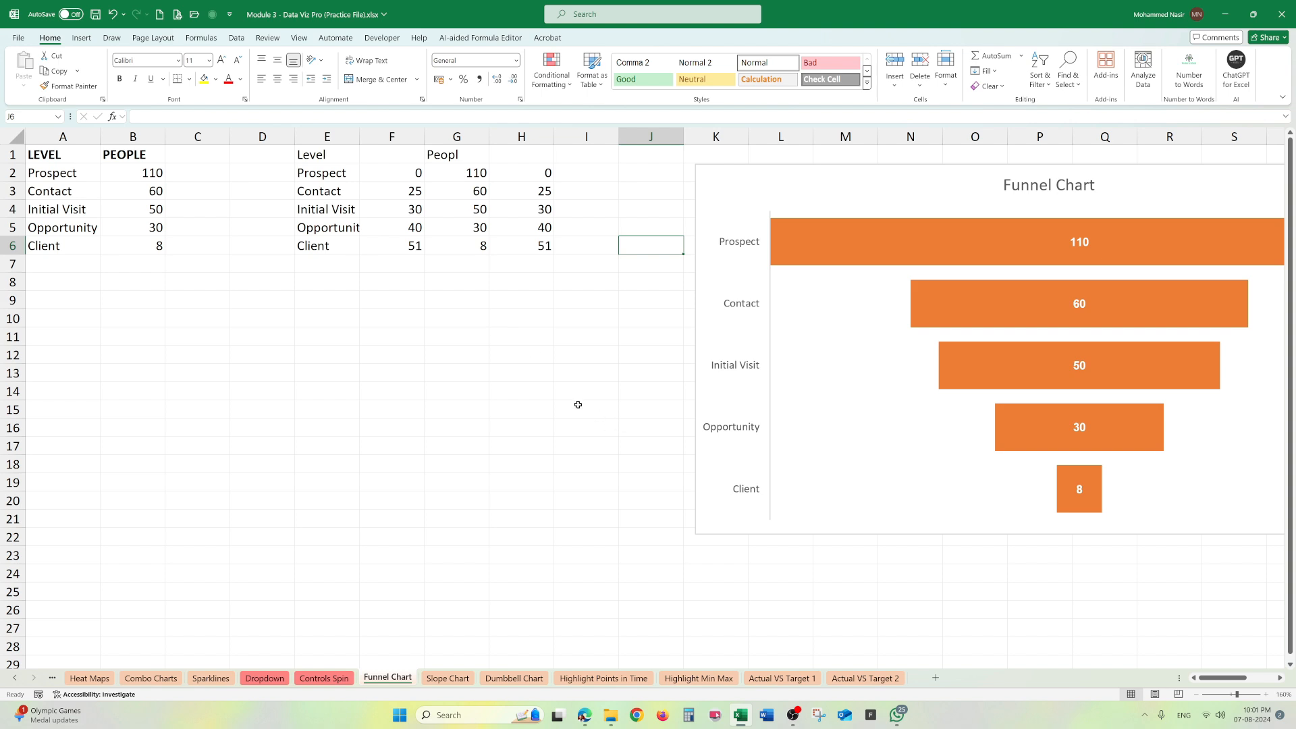
Shift the existing funnel chart to about column P and insert a 100% stacked bar chart from E2:H6, placed just below the helper table.
{"action": "left_click_drag", "start_coordinate": [739, 188], "coordinate": [1053, 188]}
{"action": "left_click_drag", "start_coordinate": [315, 176], "coordinate": [553, 247]}
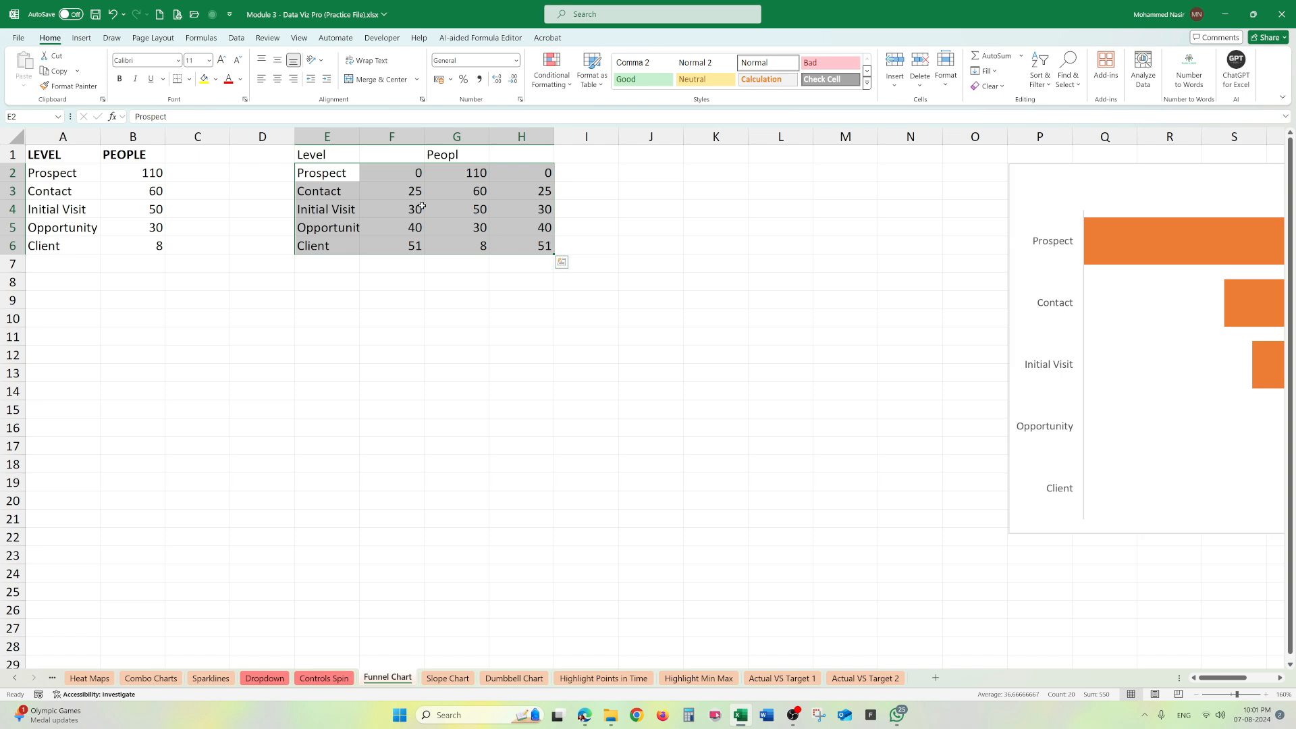
{"action": "left_click", "coordinate": [86, 38]}
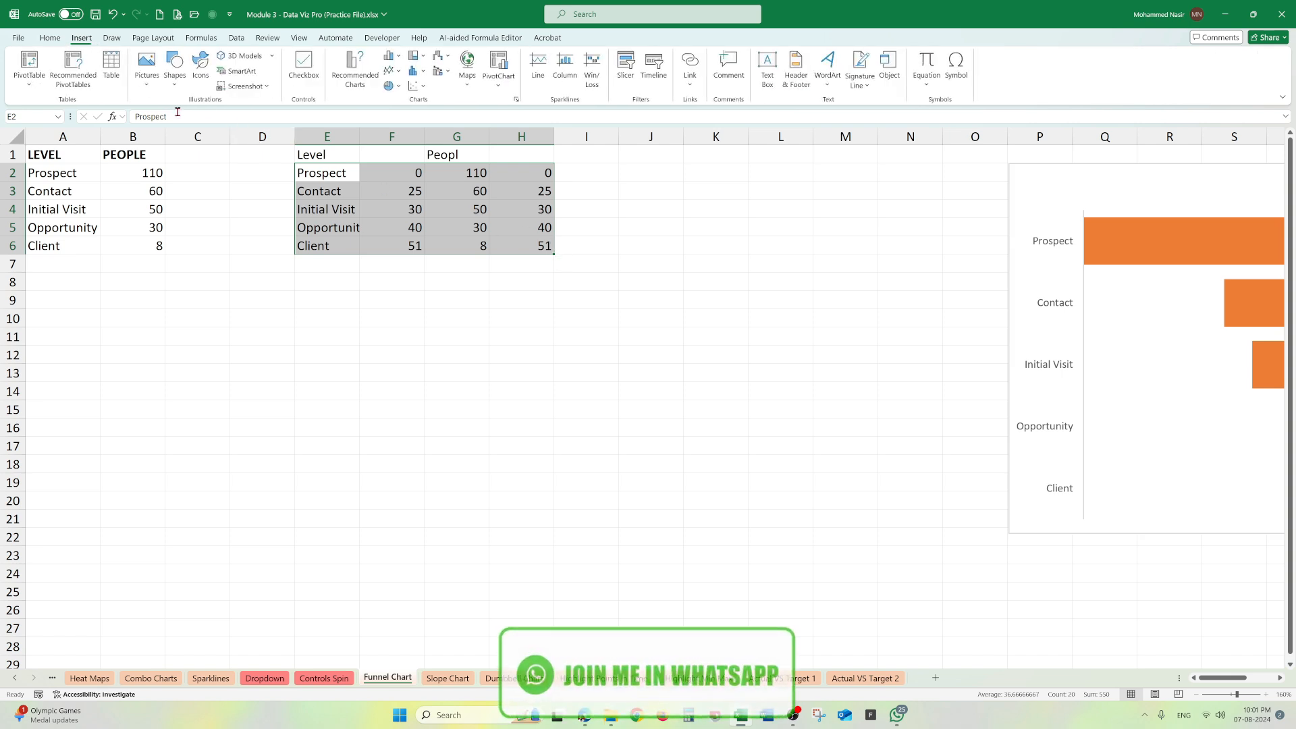
{"action": "left_click", "coordinate": [390, 56]}
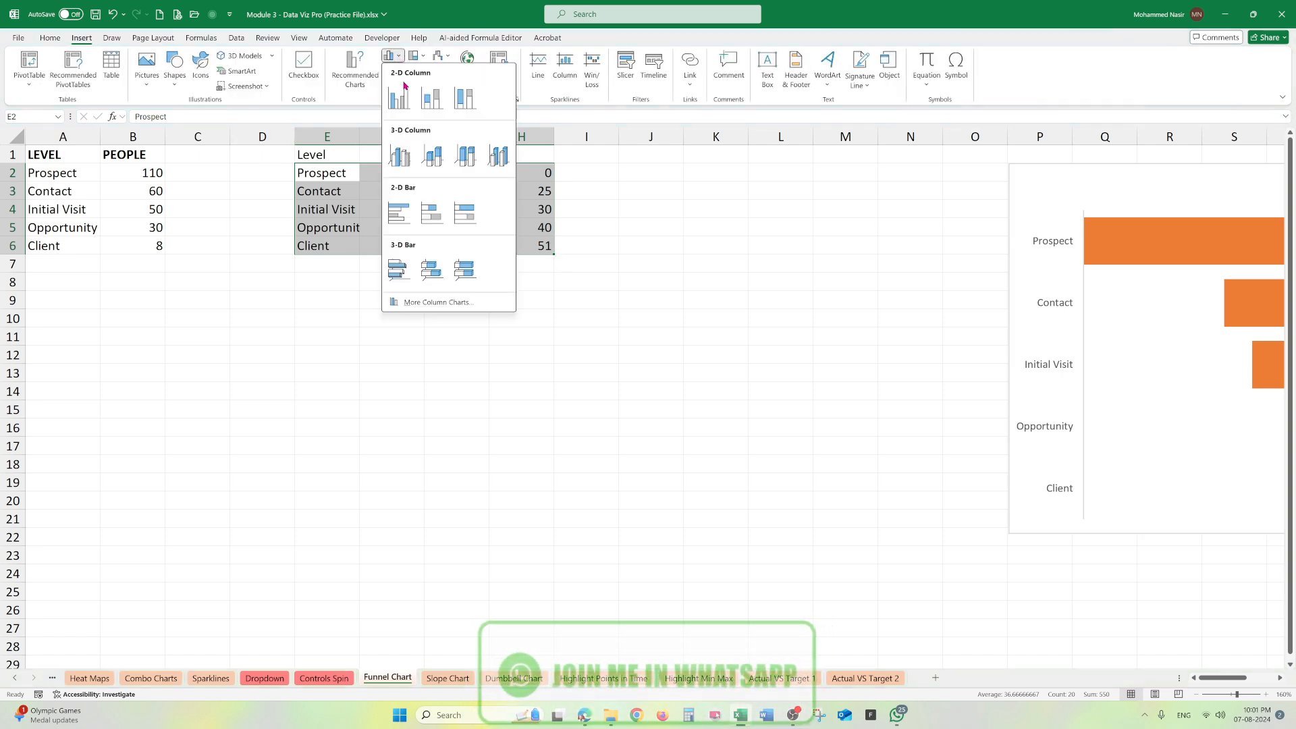
{"action": "left_click", "coordinate": [465, 216]}
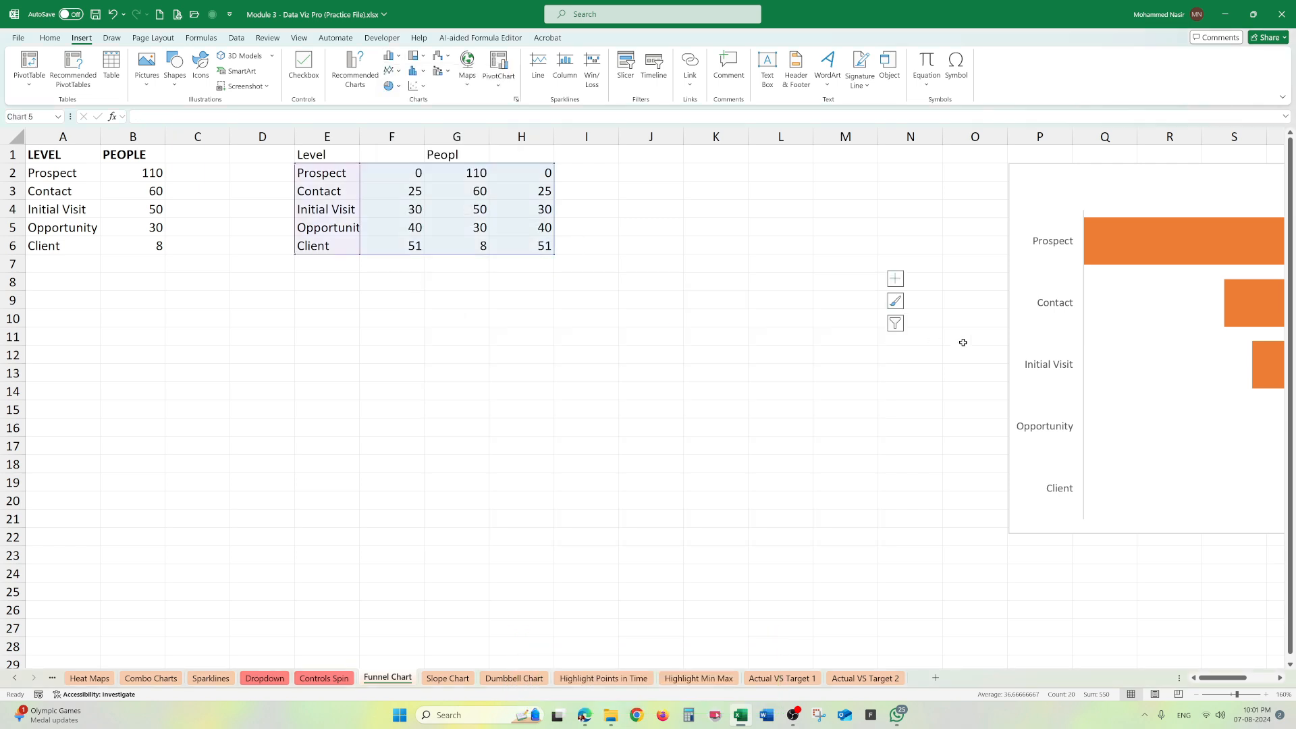
{"action": "left_click_drag", "start_coordinate": [750, 282], "coordinate": [600, 292]}
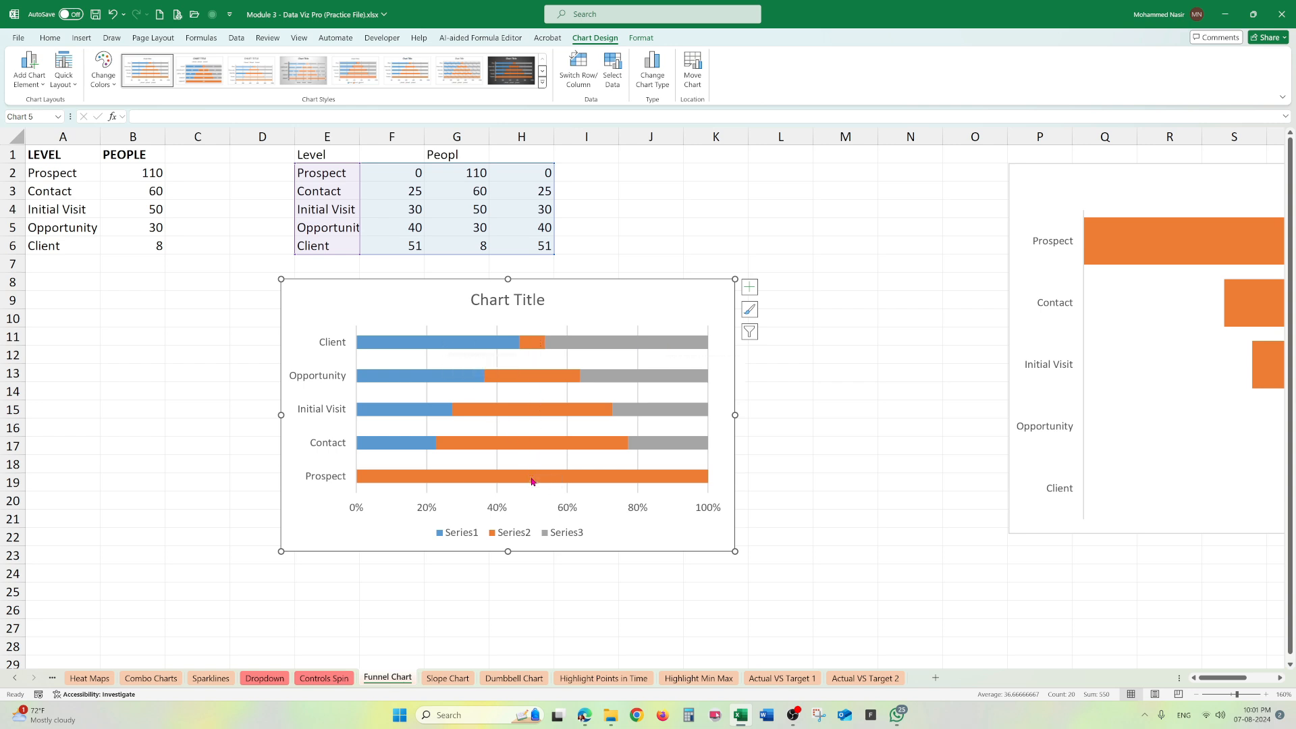
Hide the blue Series1 bars in the new chart by setting their fill to No fill and border to No line.
{"action": "mouse_move", "coordinate": [532, 481]}
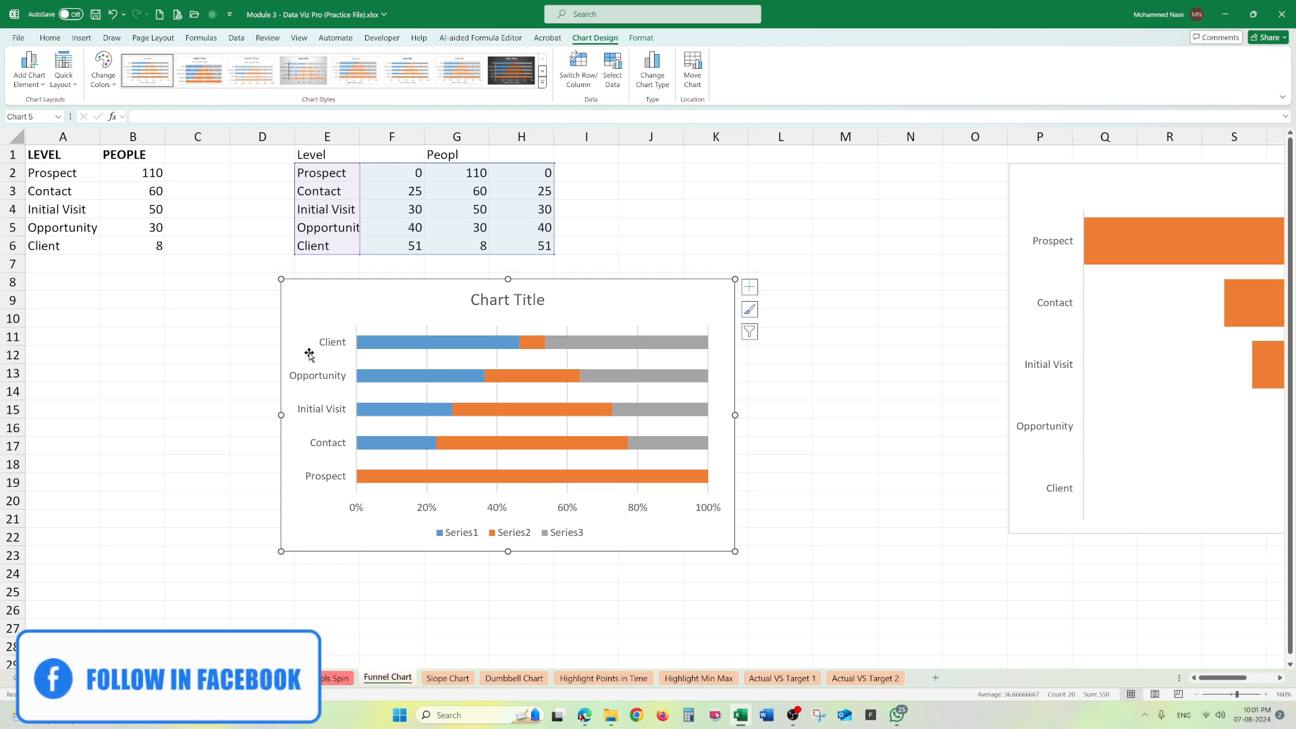
{"action": "left_click", "coordinate": [379, 342]}
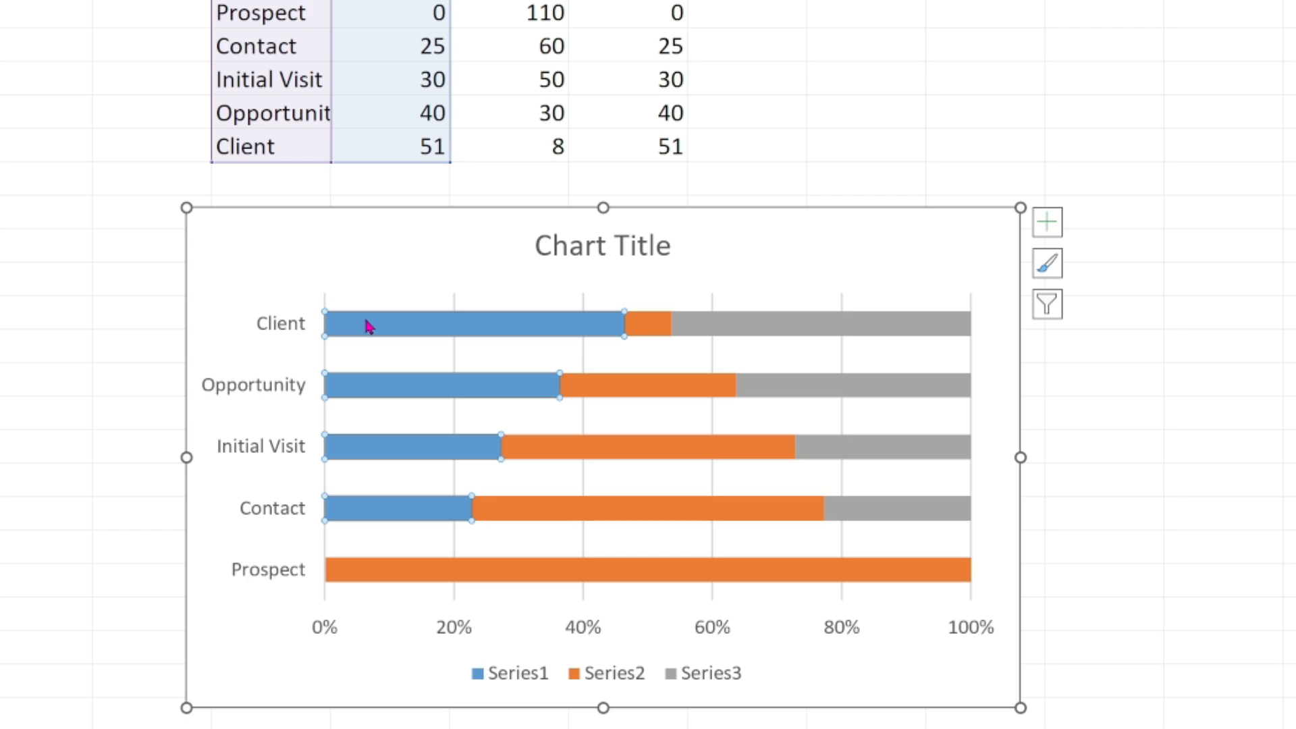
{"action": "right_click", "coordinate": [369, 327]}
{"action": "left_click", "coordinate": [454, 570]}
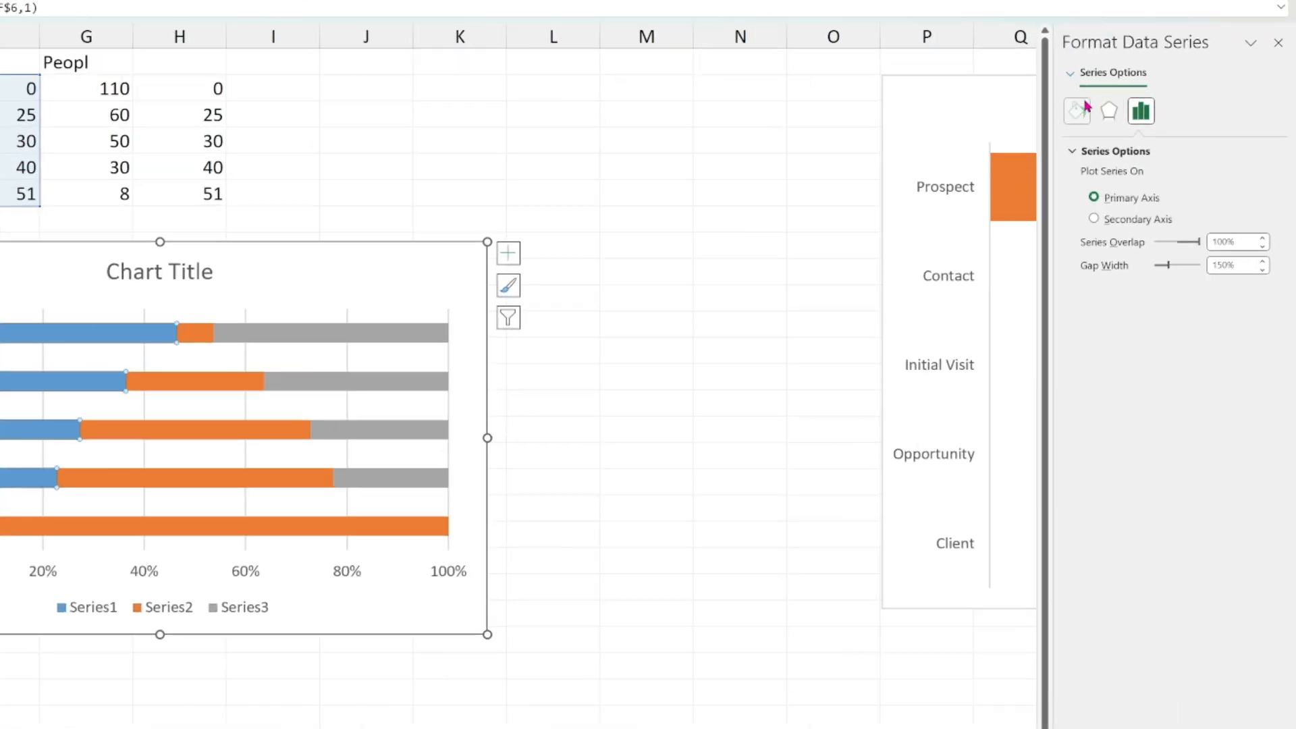
{"action": "left_click", "coordinate": [1078, 110]}
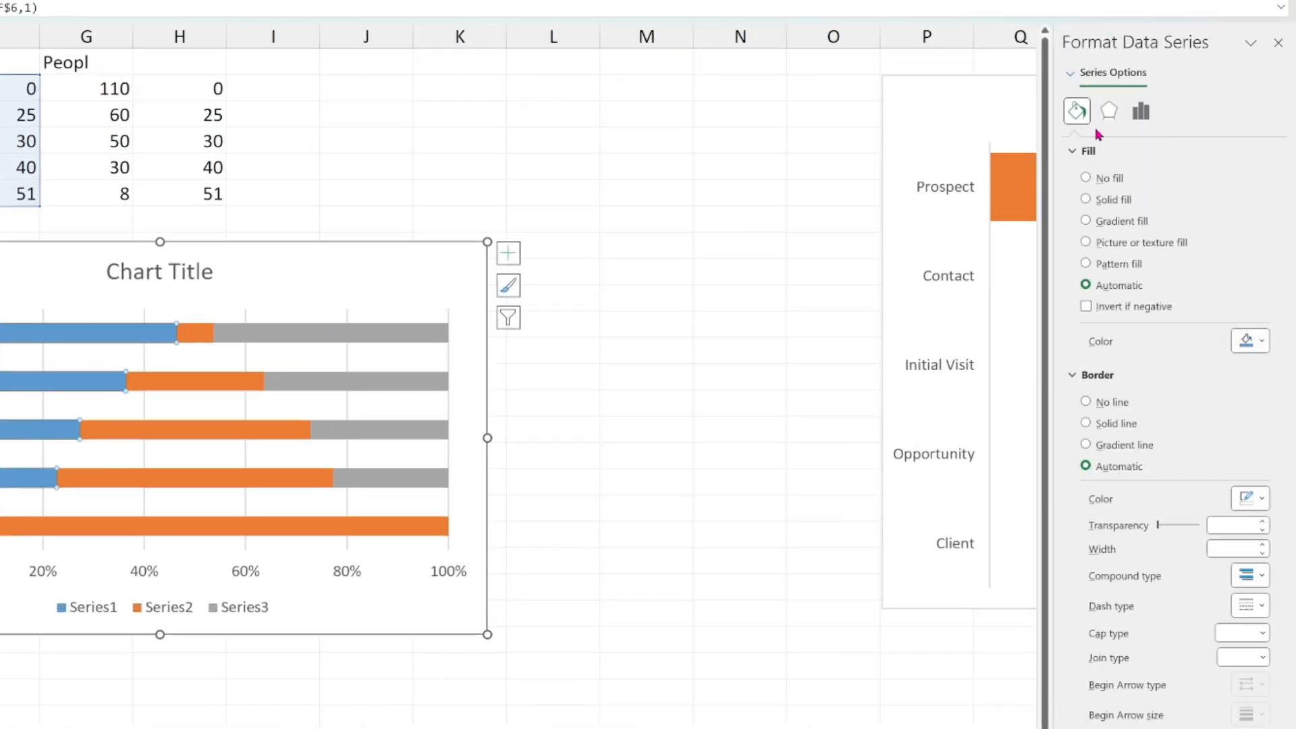
{"action": "left_click", "coordinate": [1086, 179]}
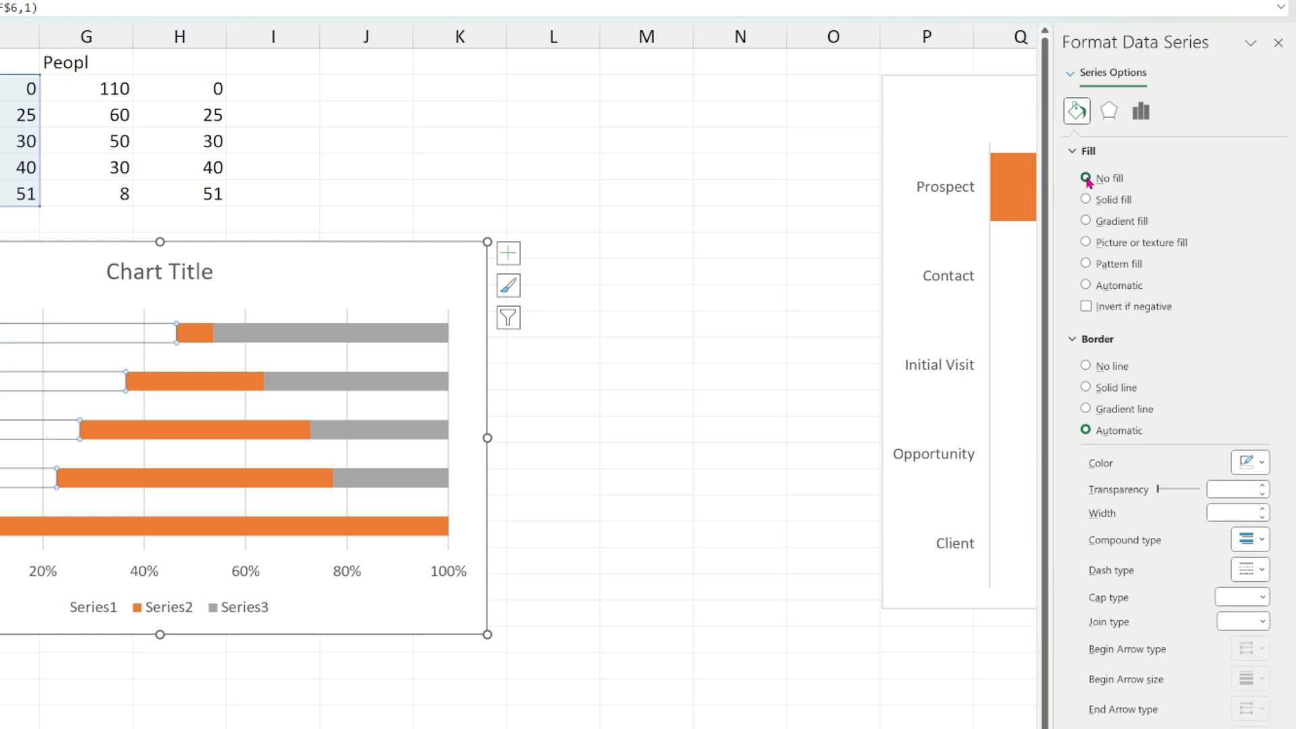
{"action": "left_click", "coordinate": [1085, 367]}
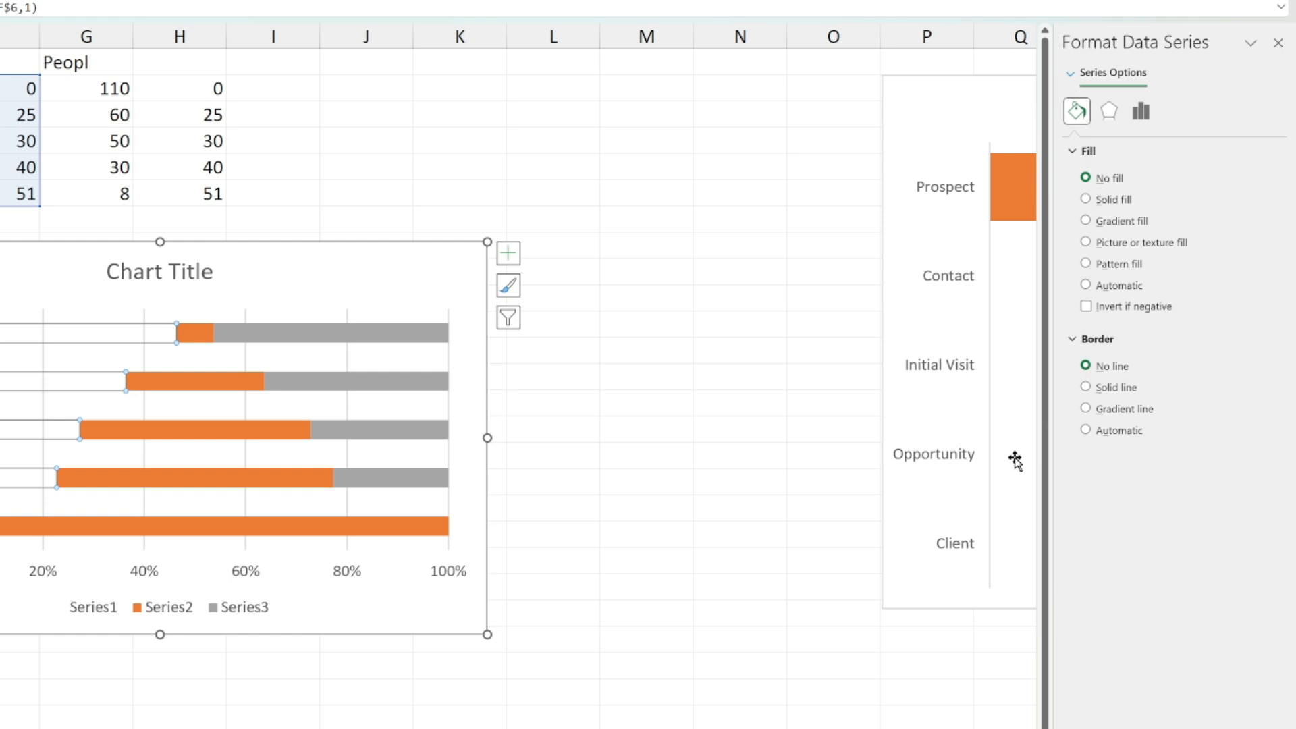
{"action": "left_click", "coordinate": [648, 405]}
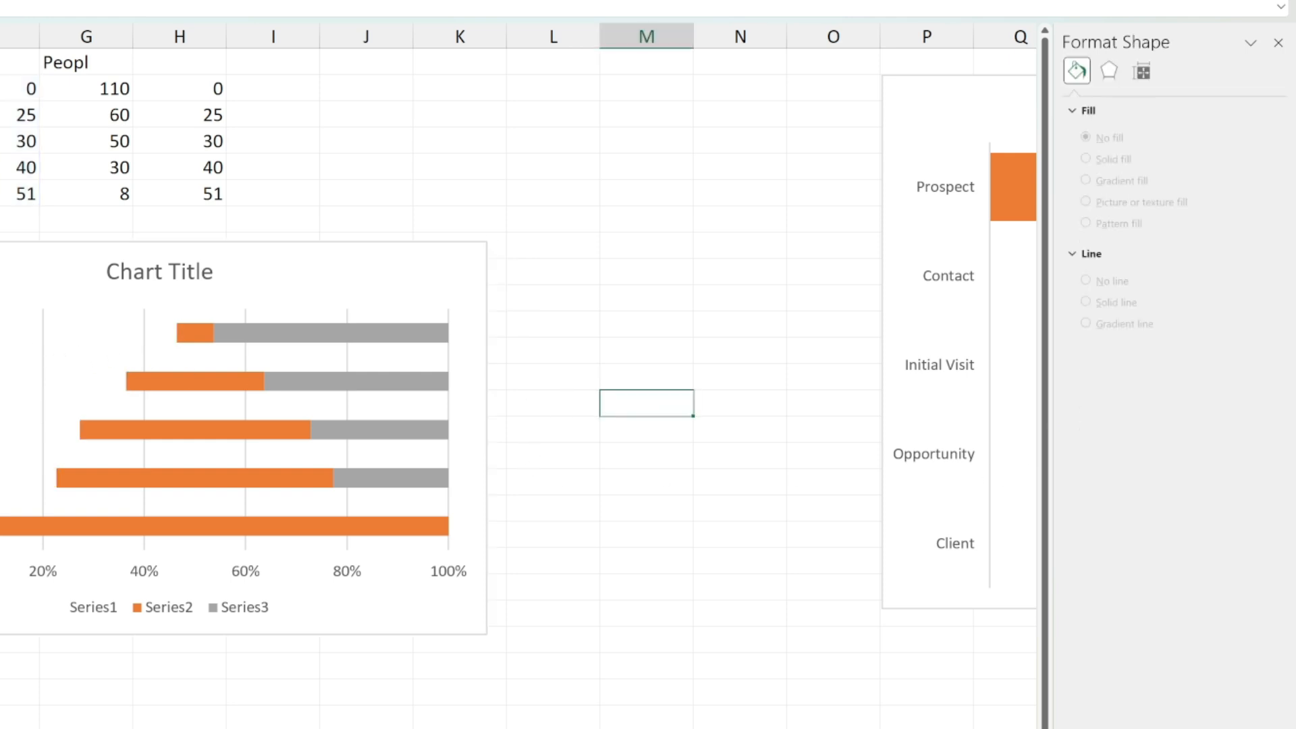
Hide the gray Series3 bars by setting their fill to No fill and their border to No line.
{"action": "left_click", "coordinate": [414, 341]}
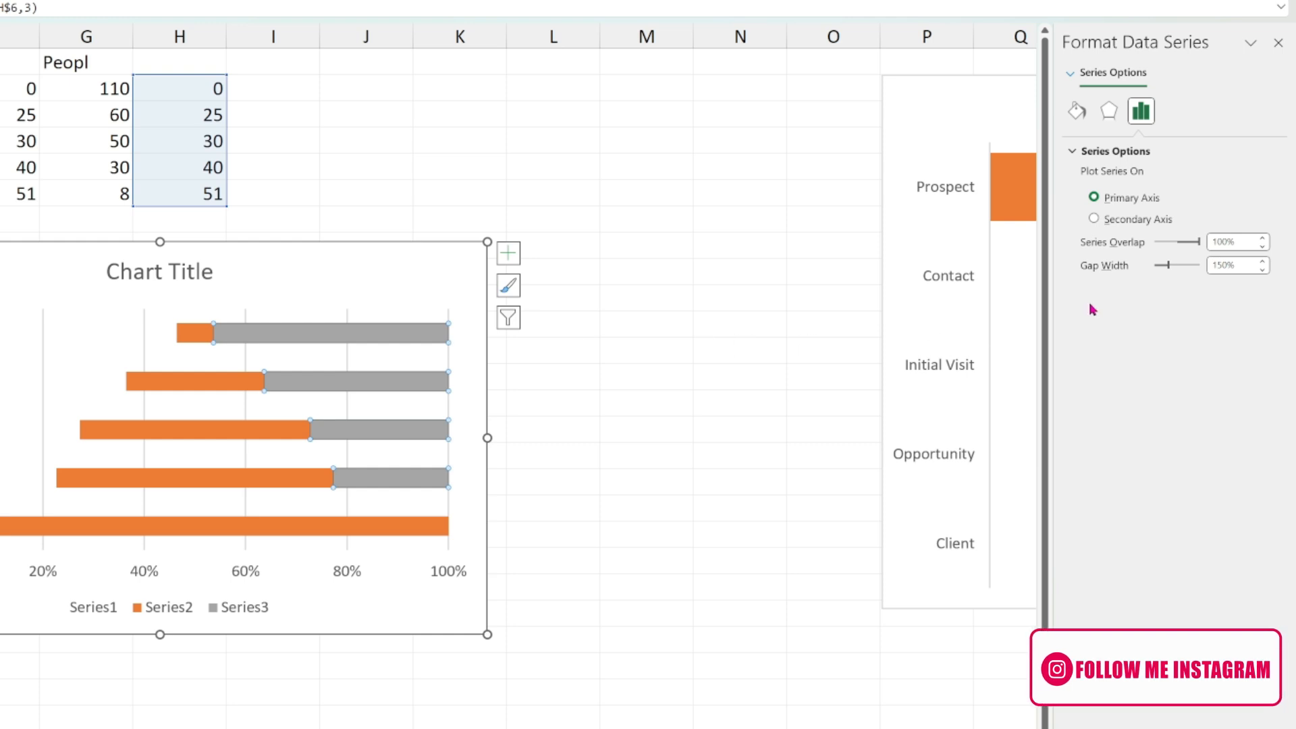
{"action": "left_click", "coordinate": [1077, 112]}
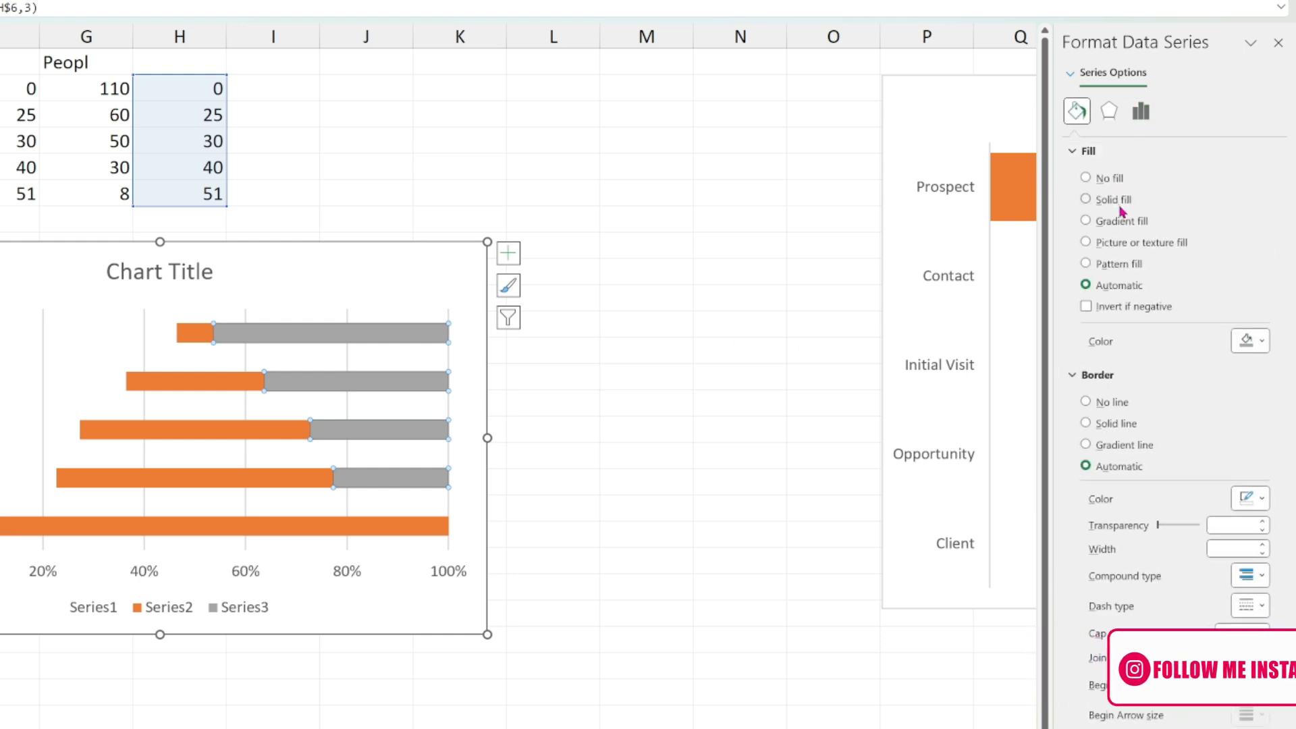
{"action": "left_click", "coordinate": [1086, 178]}
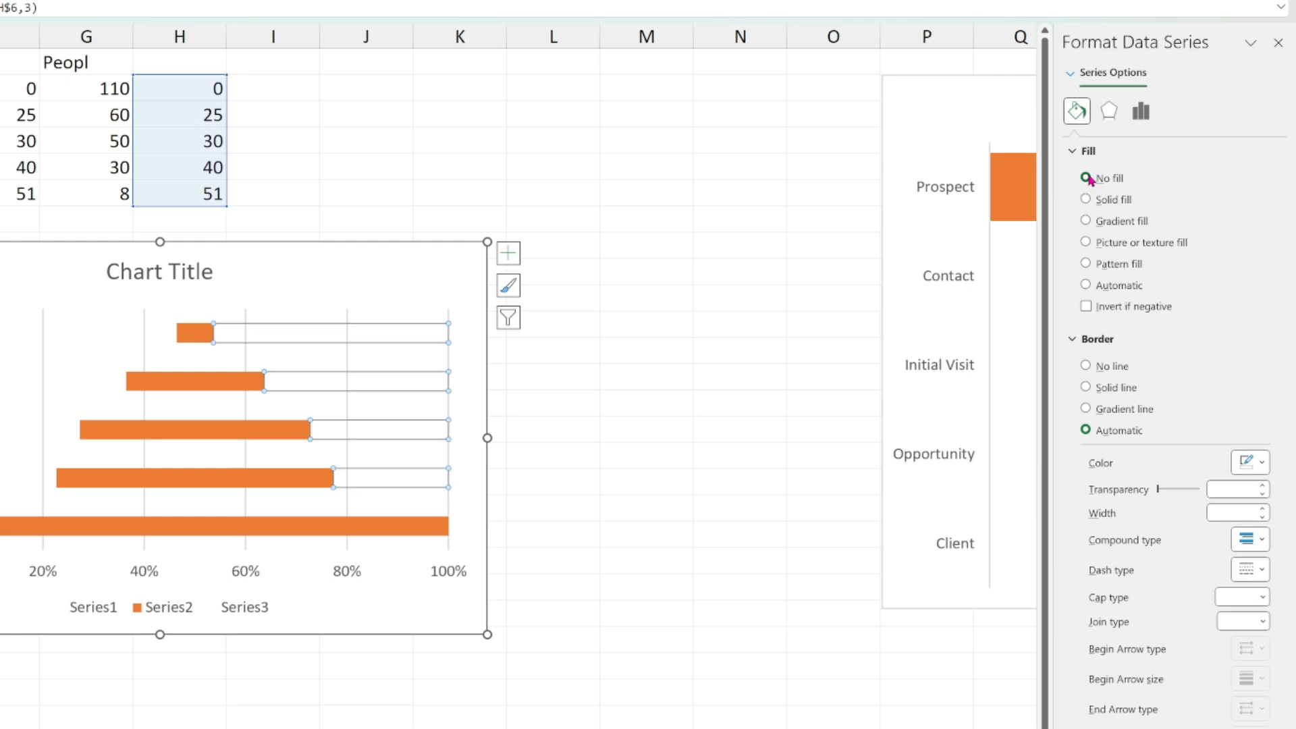
{"action": "left_click", "coordinate": [1085, 366]}
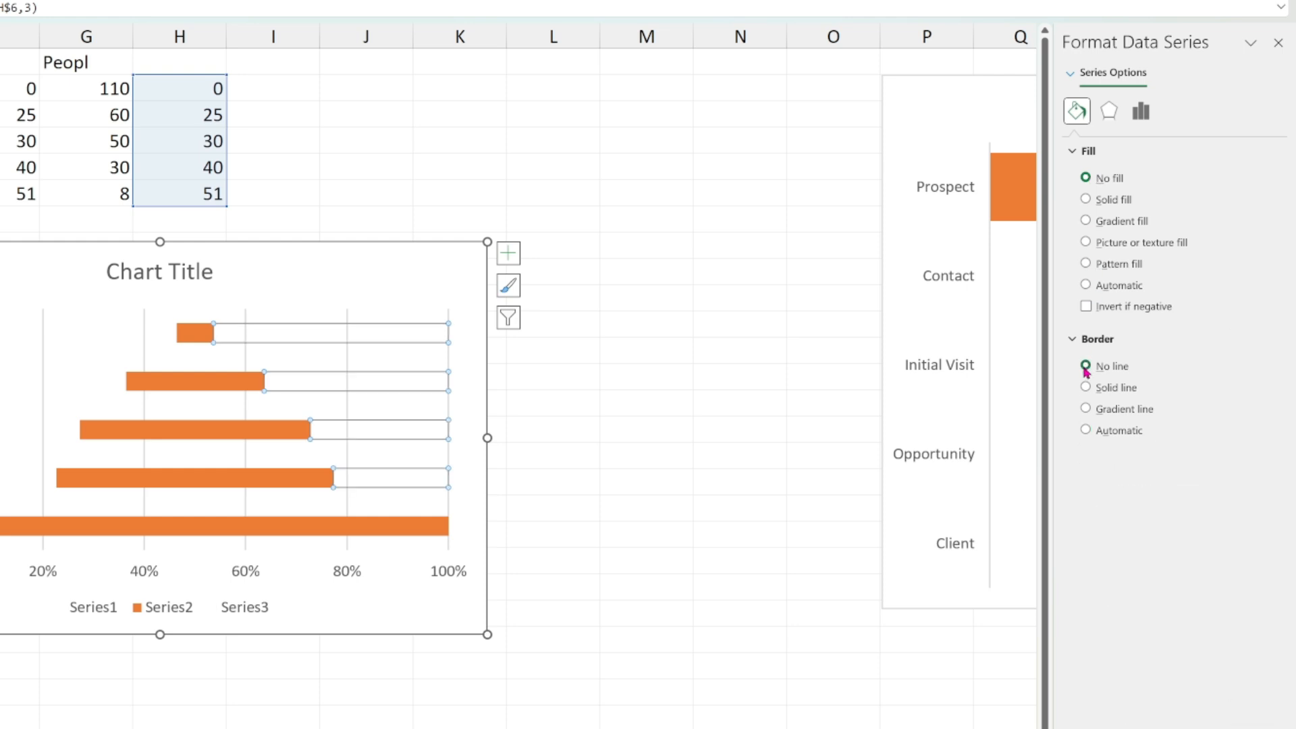
{"action": "left_click", "coordinate": [672, 435]}
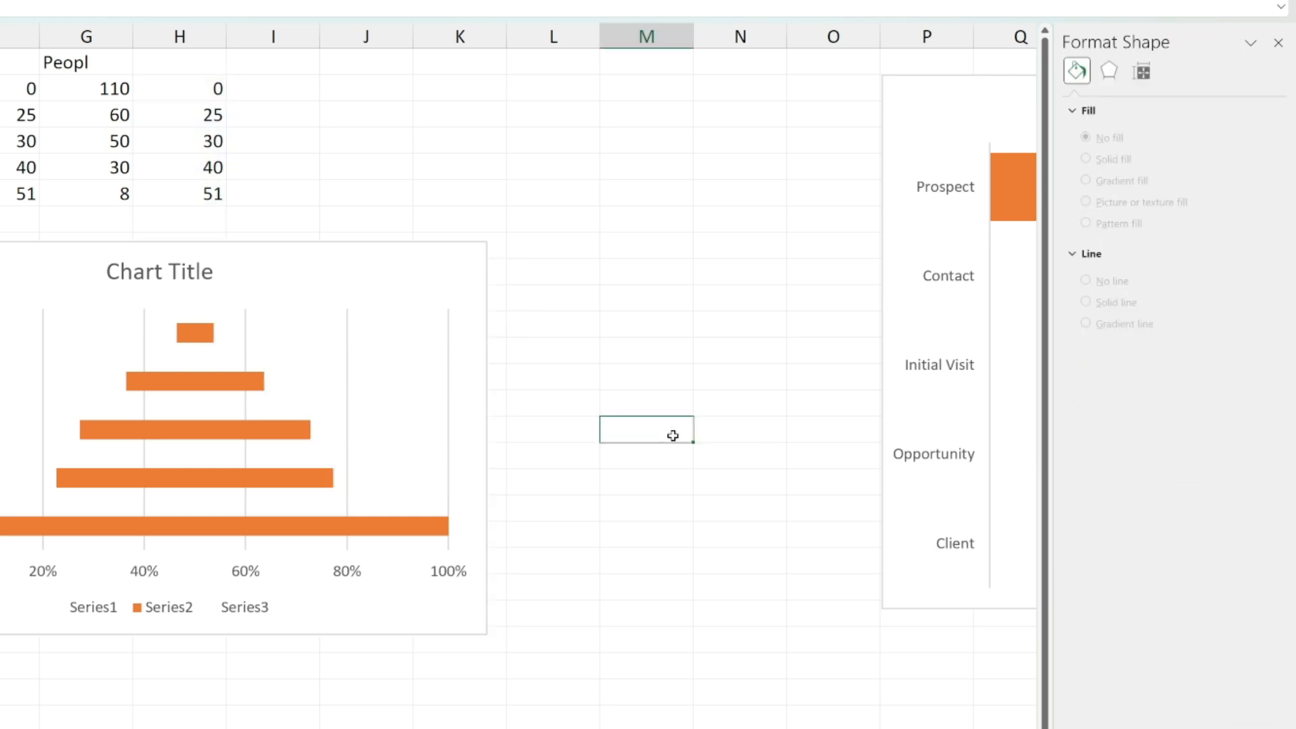
Delete the vertical major gridlines and the series legend from the new chart.
{"action": "left_click", "coordinate": [445, 318]}
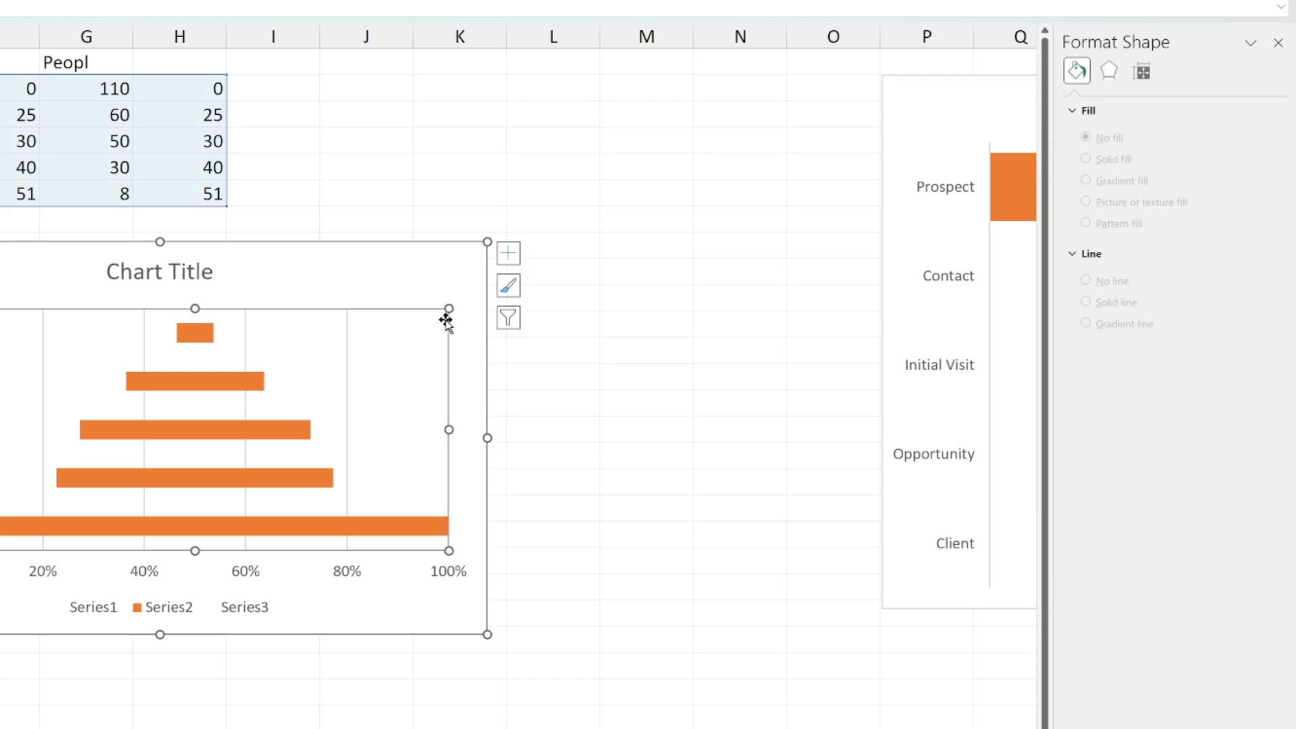
{"action": "left_click", "coordinate": [448, 322]}
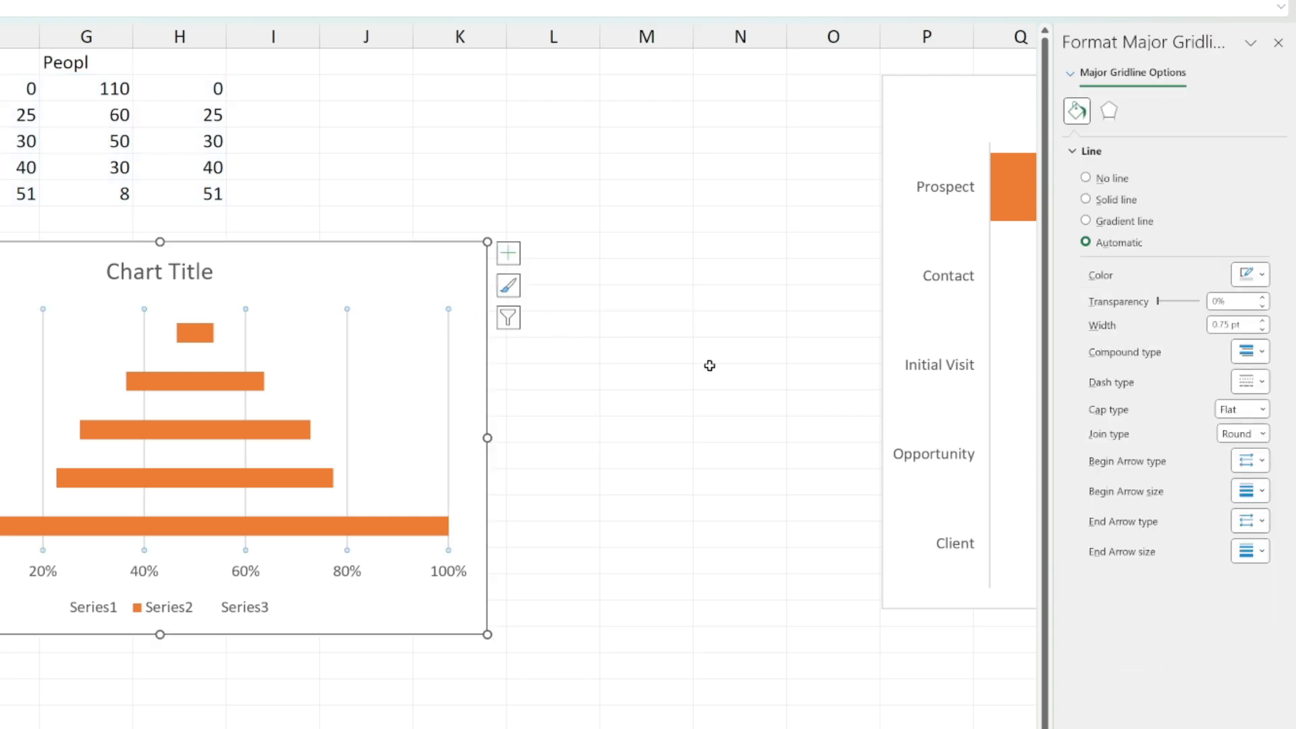
{"action": "key", "text": "Delete"}
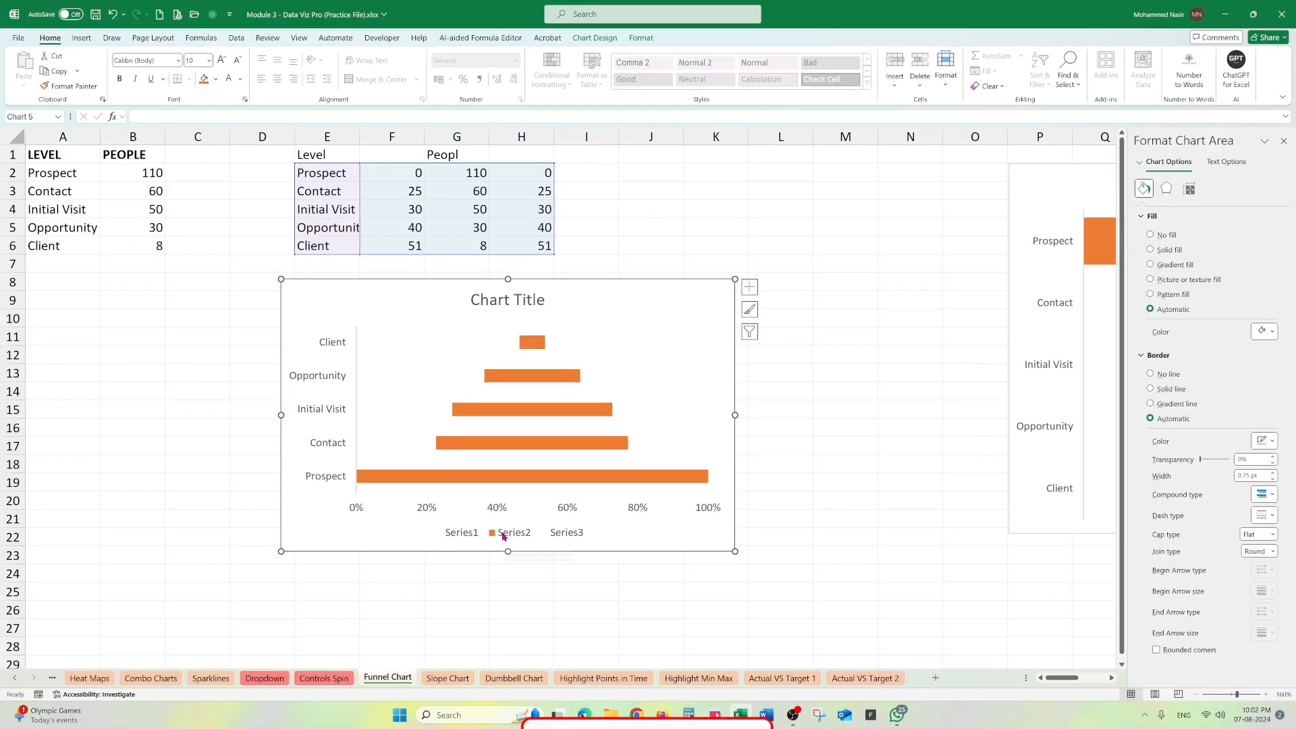
{"action": "left_click", "coordinate": [503, 537]}
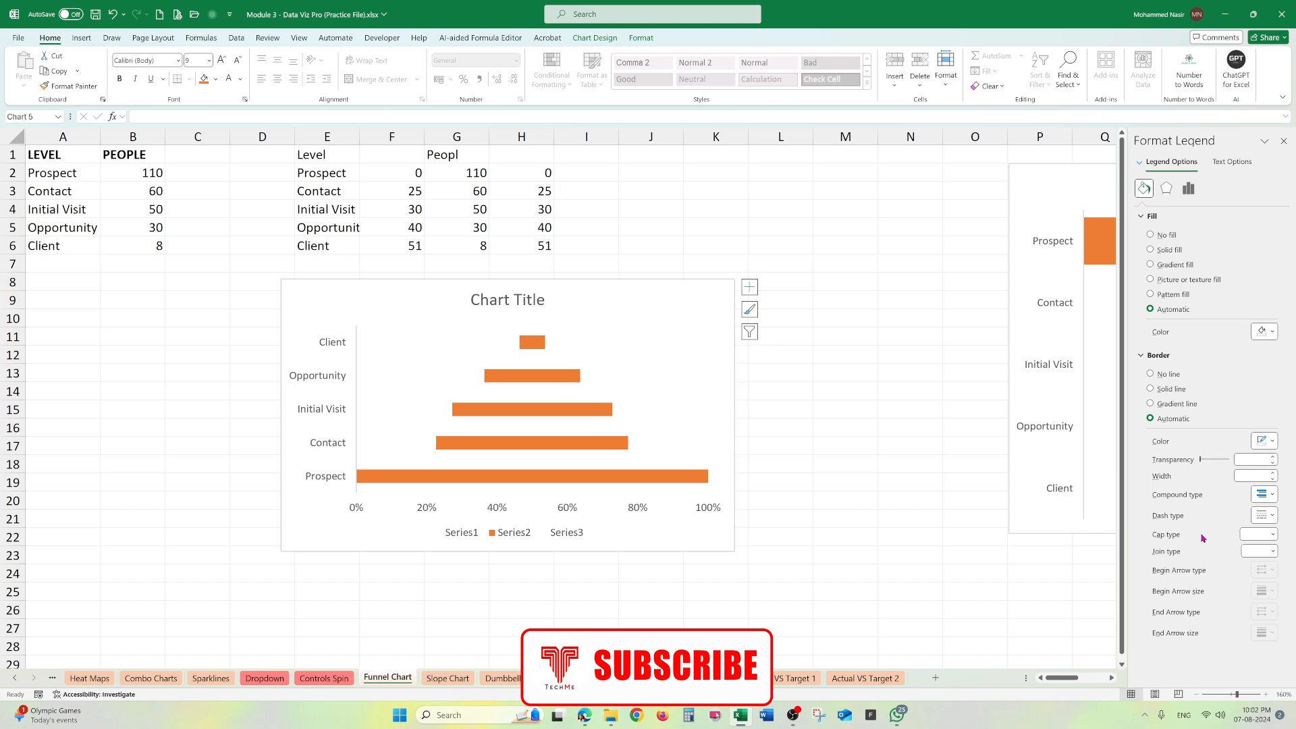
{"action": "key", "text": "Delete"}
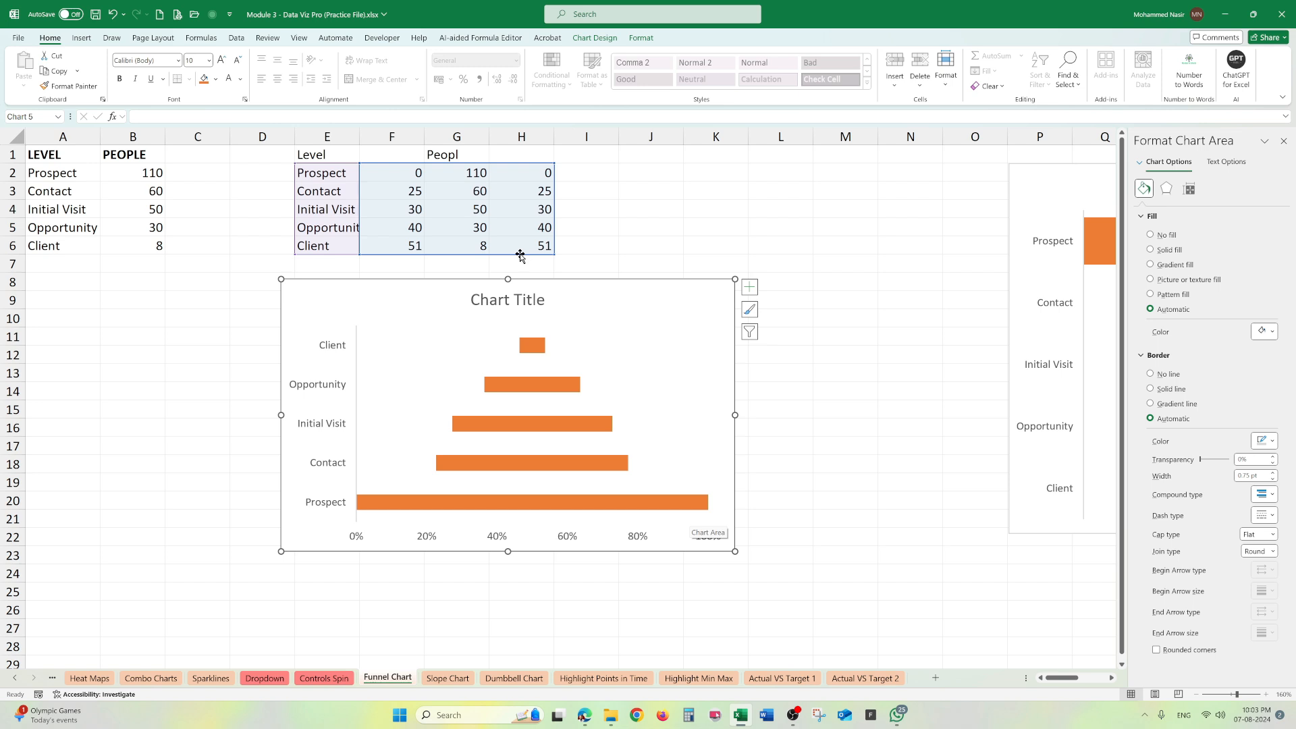
Set the vertical axis to show its categories in reverse order and delete the horizontal percentage axis.
{"action": "left_click", "coordinate": [322, 424]}
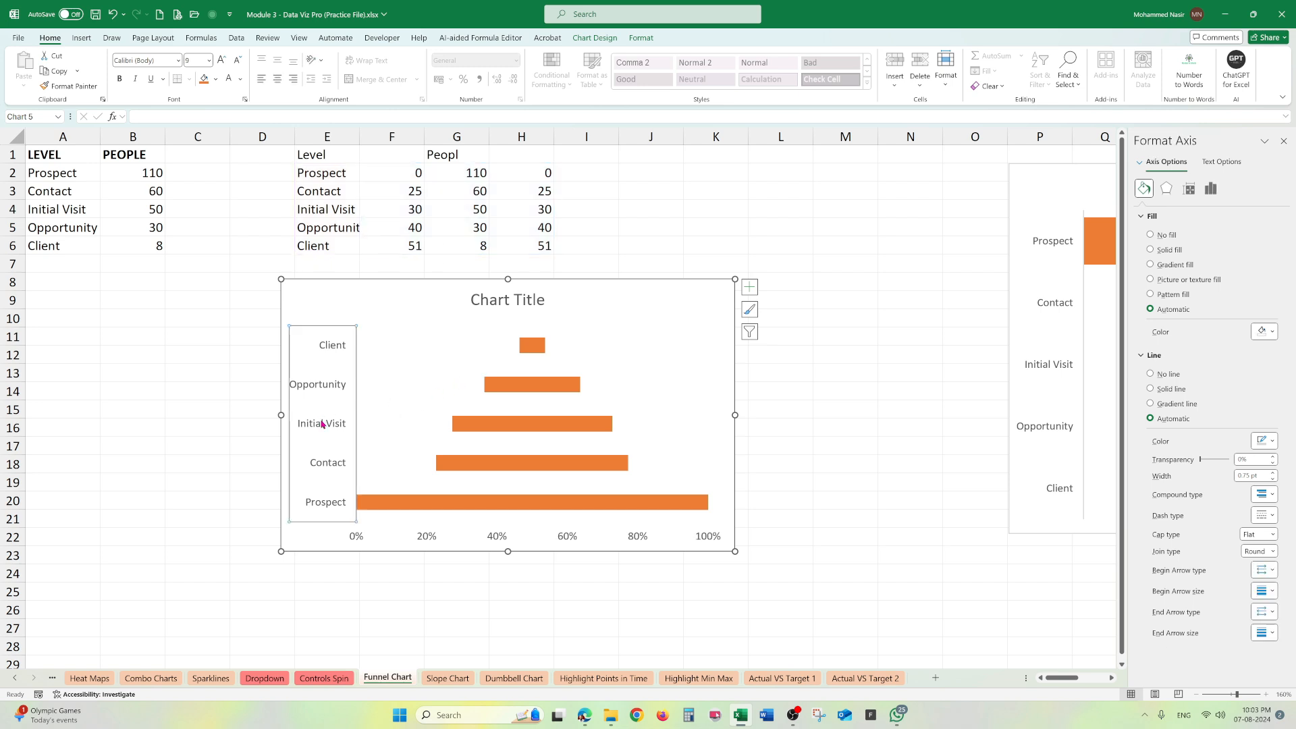
{"action": "right_click", "coordinate": [322, 425]}
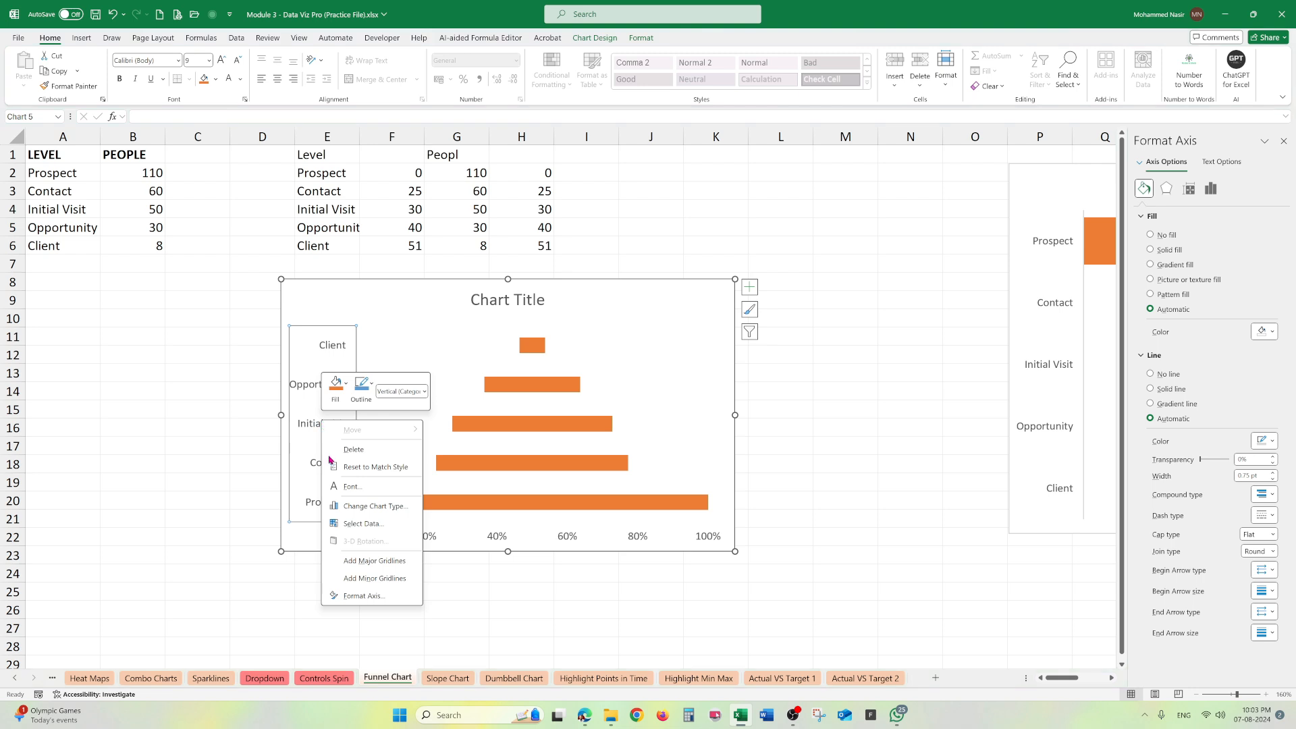
{"action": "left_click", "coordinate": [352, 597]}
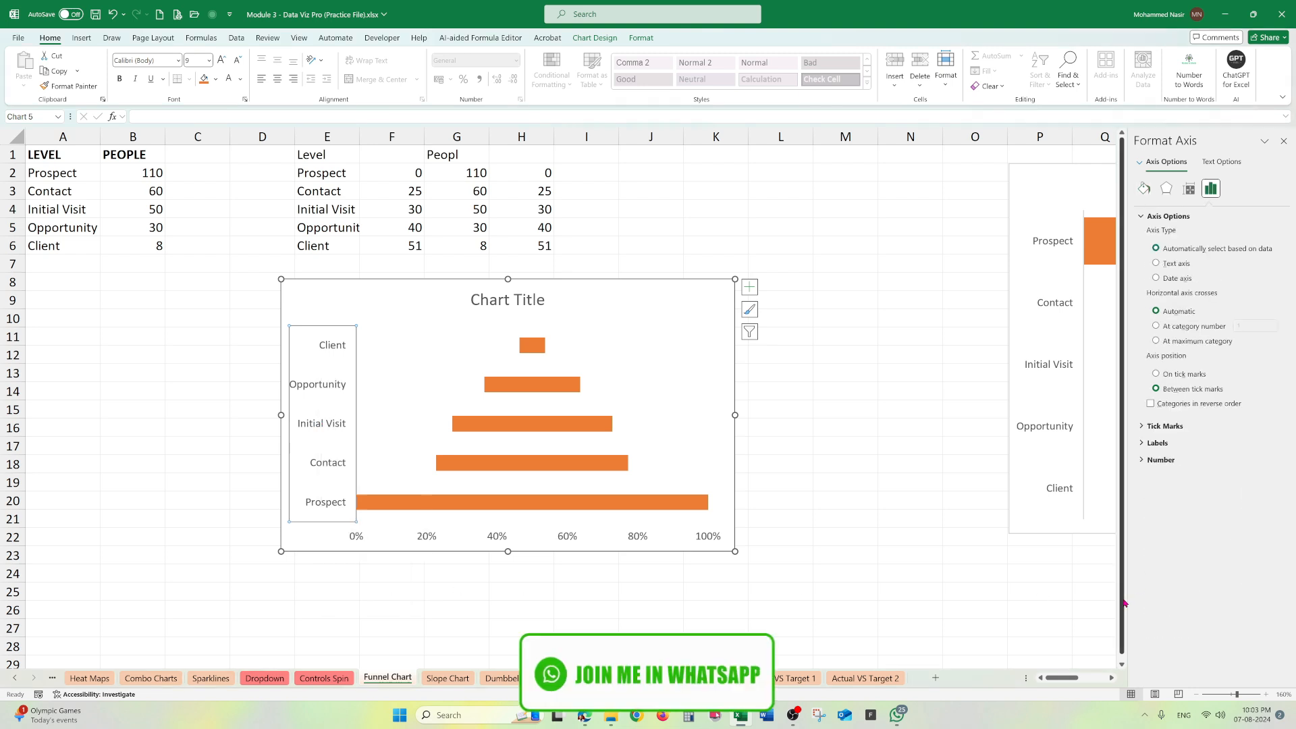
{"action": "left_click", "coordinate": [1150, 403]}
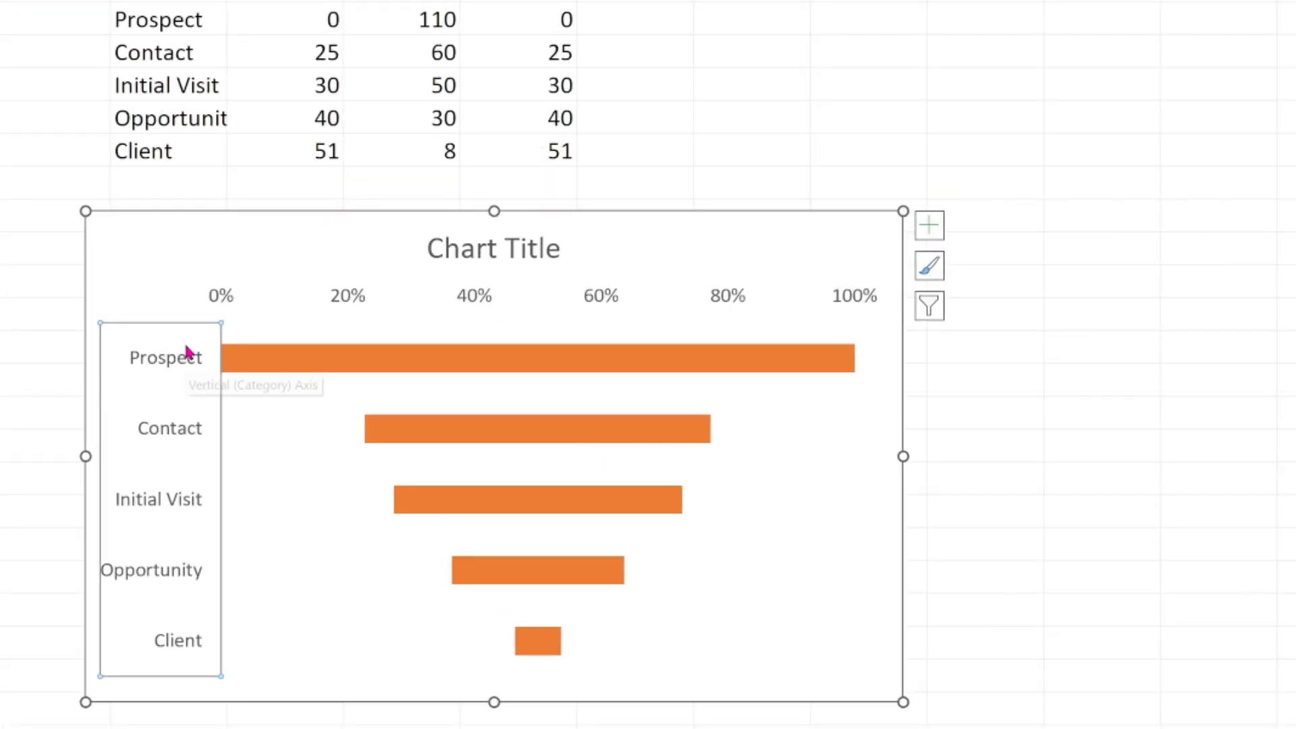
{"action": "left_click", "coordinate": [360, 301]}
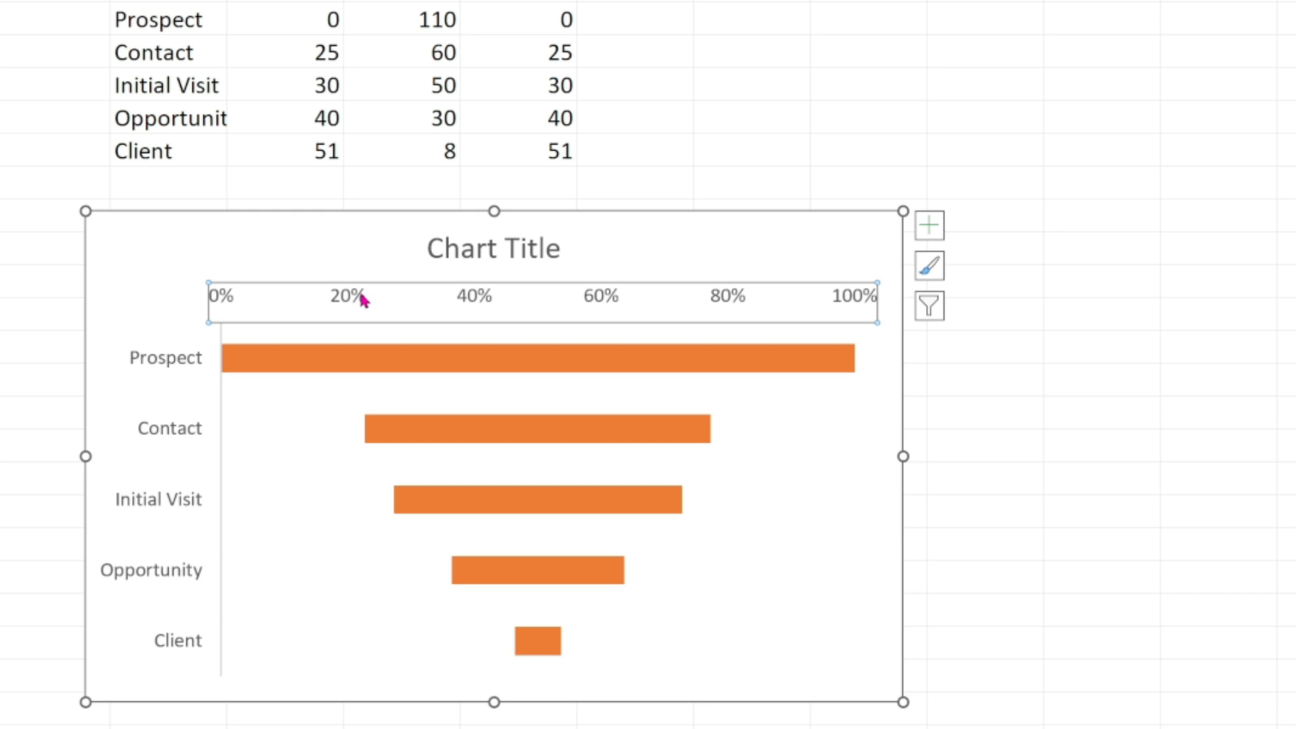
{"action": "key", "text": "Delete"}
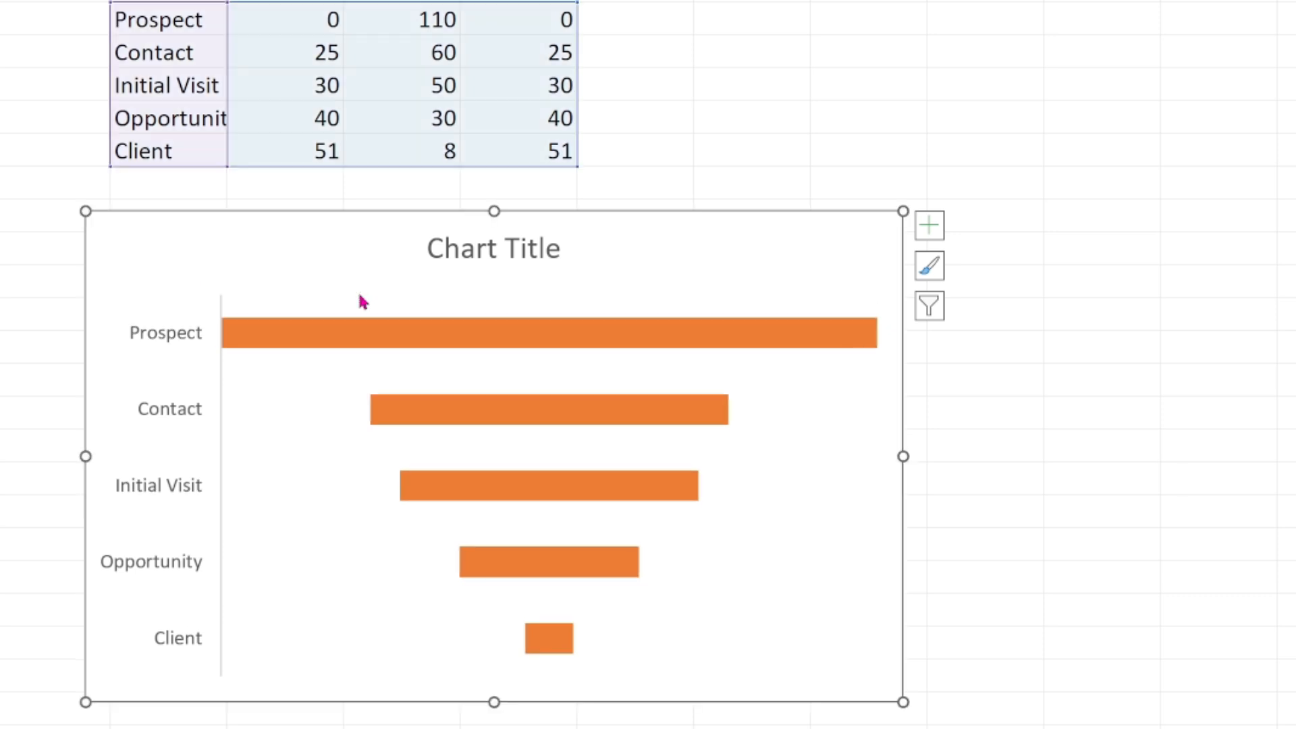
Add data labels in the Center position to the orange Series2 bars.
{"action": "left_click", "coordinate": [506, 332]}
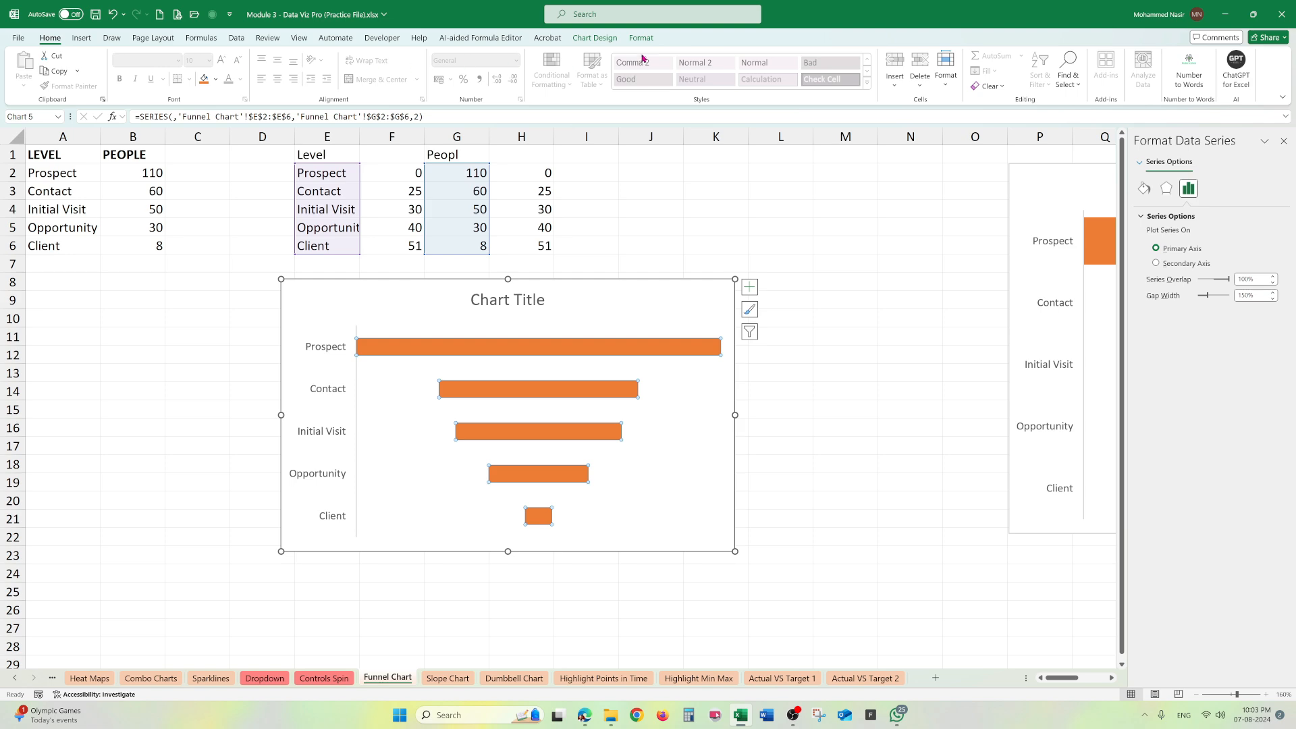
{"action": "left_click", "coordinate": [595, 38]}
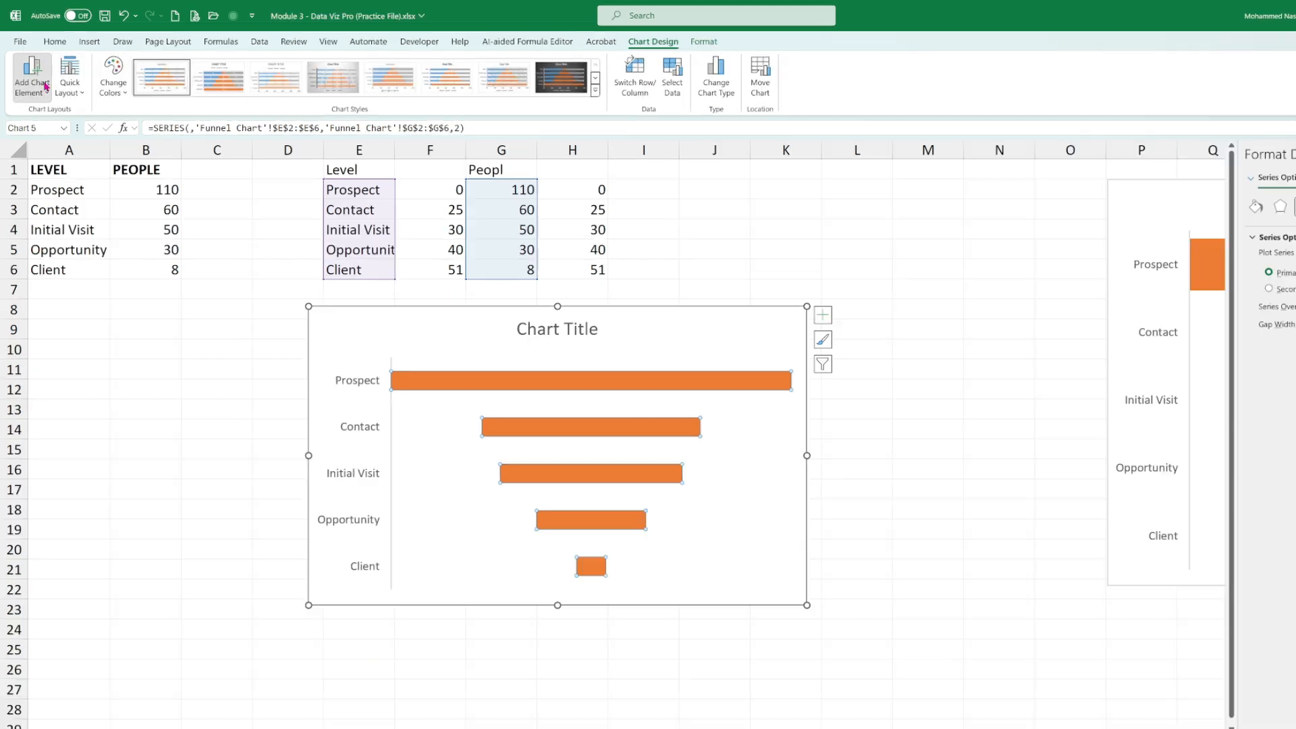
{"action": "left_click", "coordinate": [50, 86]}
{"action": "mouse_move", "coordinate": [110, 262]}
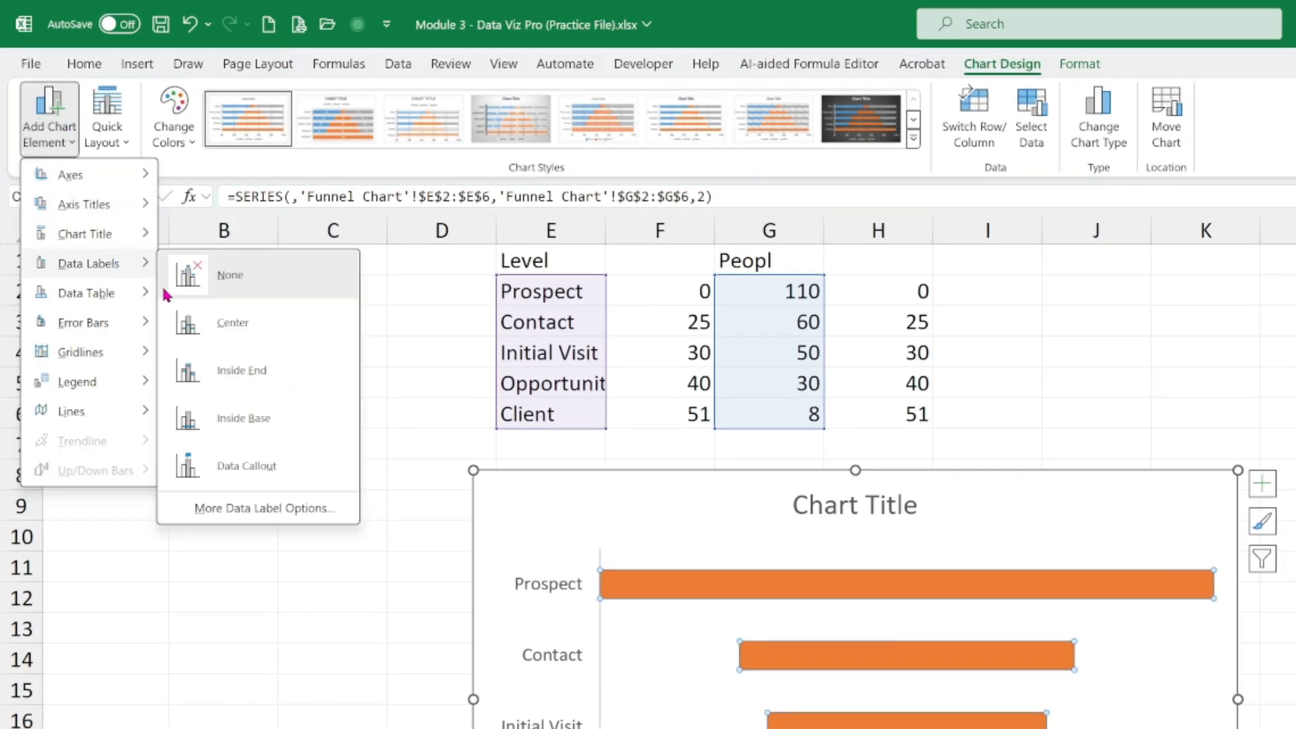
{"action": "left_click", "coordinate": [226, 327]}
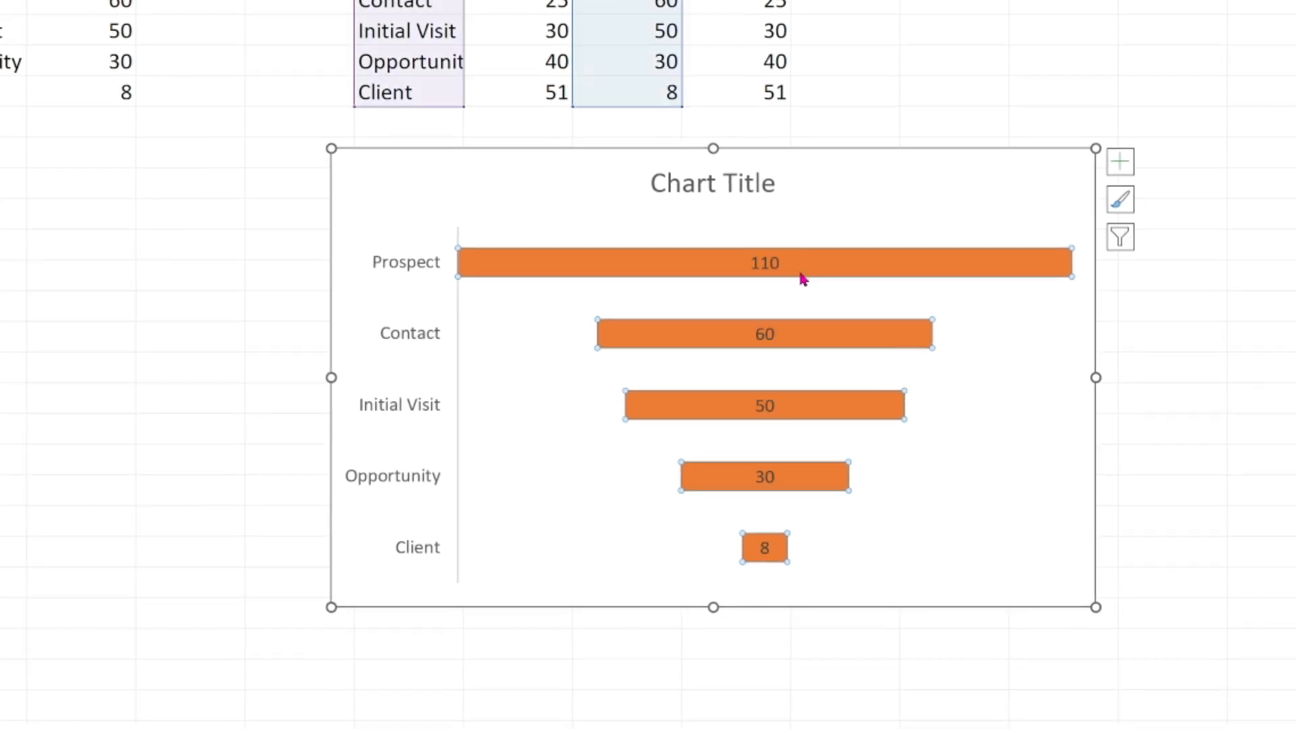
Format the data labels on the orange bars as bold, 12 pt, white text.
{"action": "left_click", "coordinate": [771, 262]}
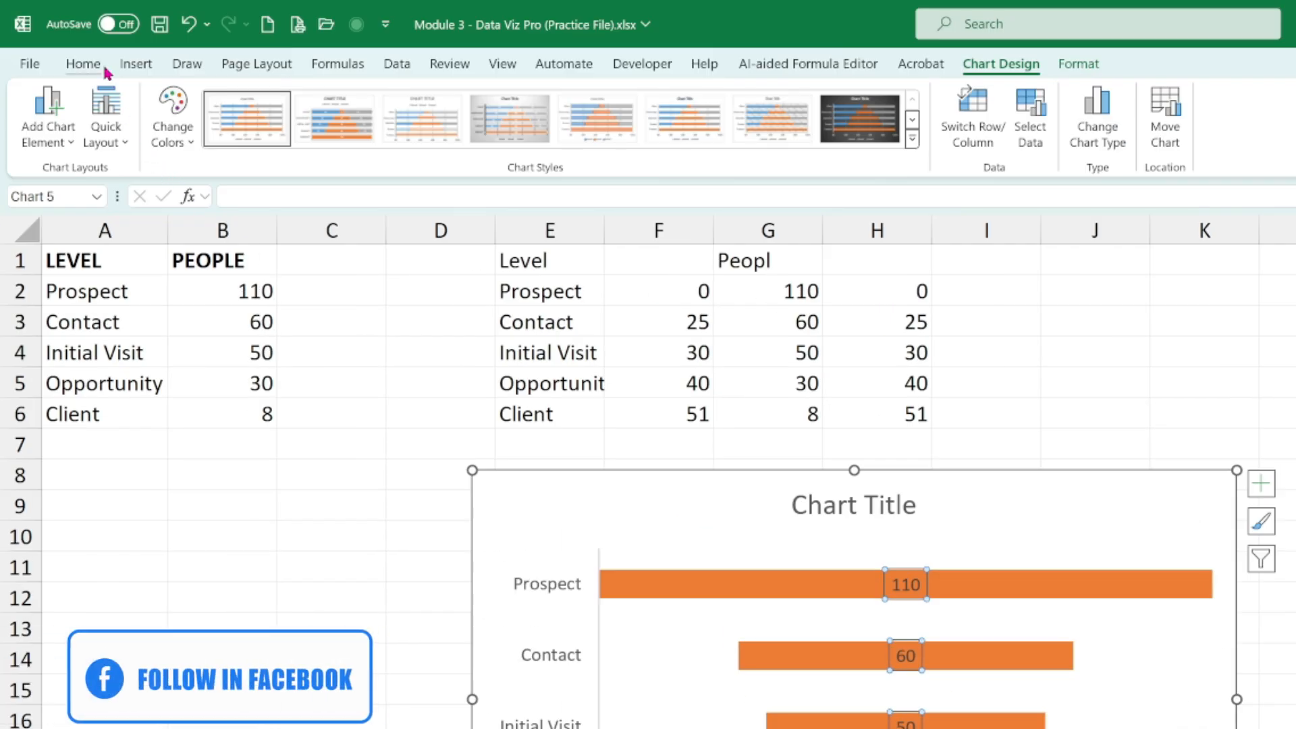
{"action": "left_click", "coordinate": [94, 63]}
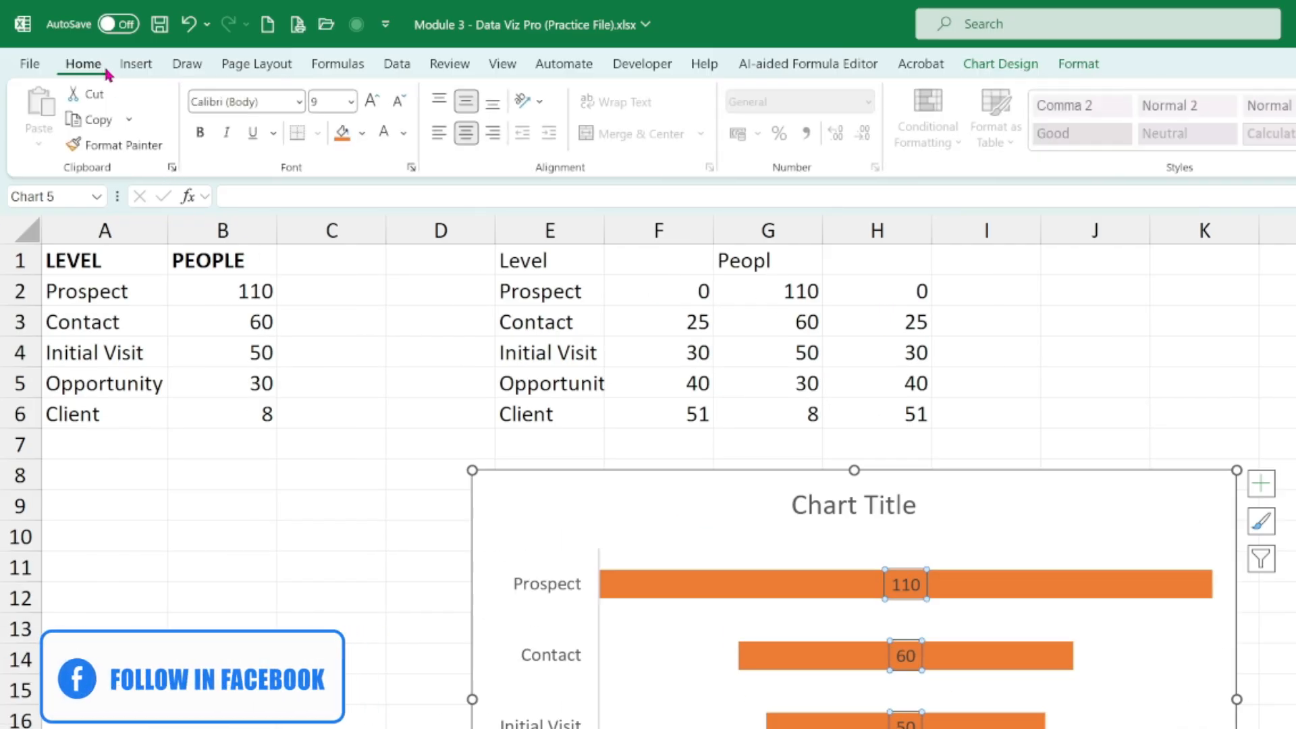
{"action": "left_click", "coordinate": [200, 132]}
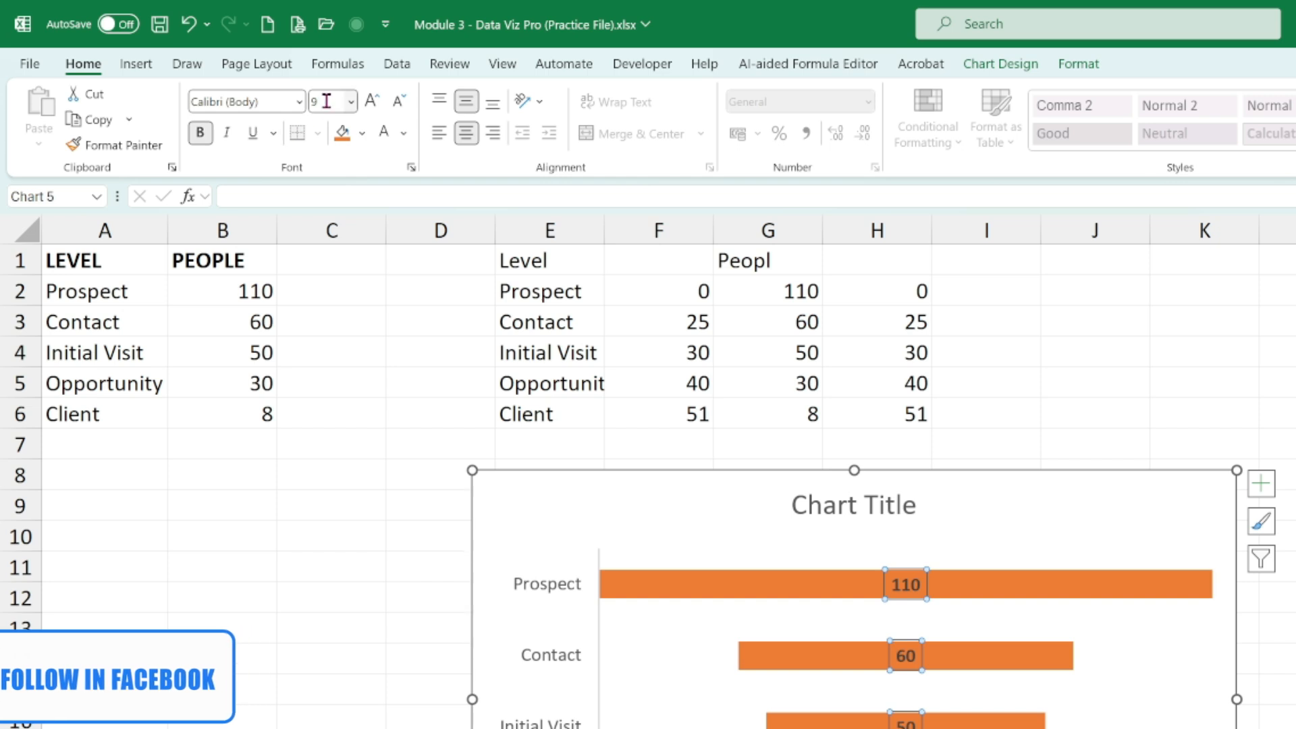
{"action": "left_click", "coordinate": [349, 103]}
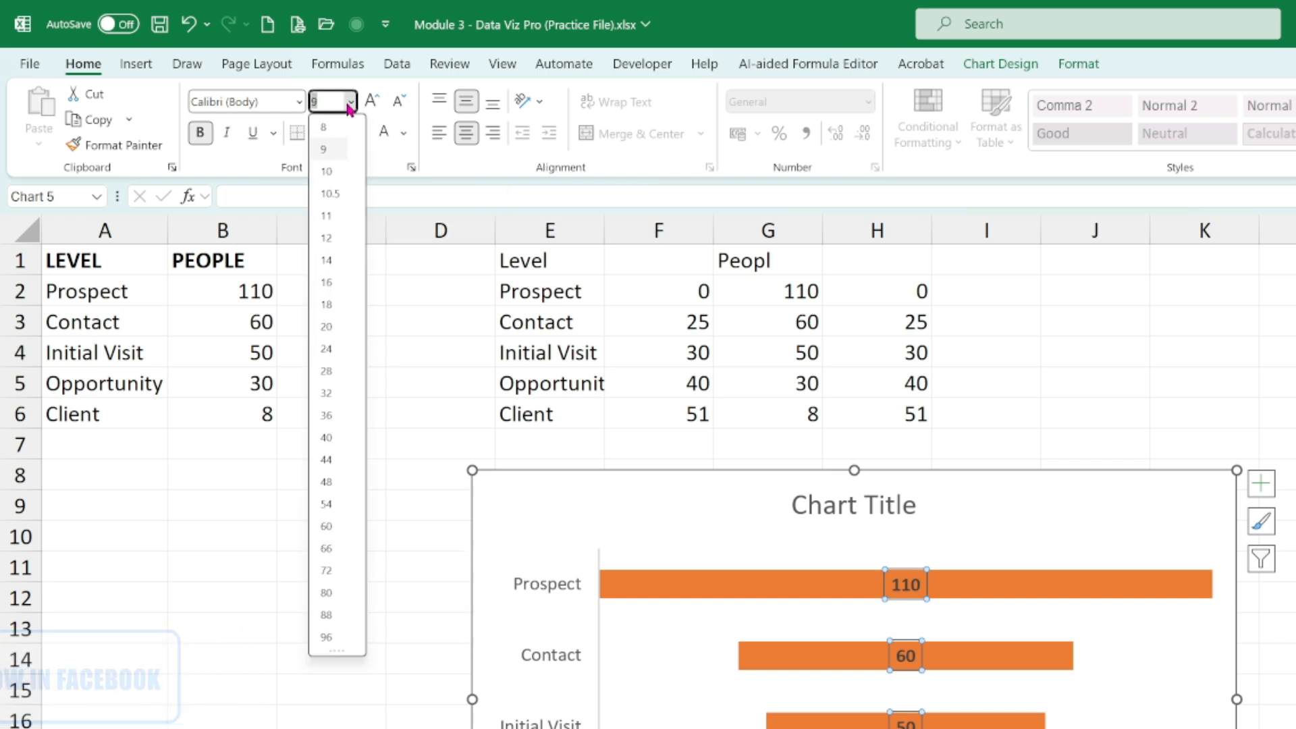
{"action": "left_click", "coordinate": [329, 236]}
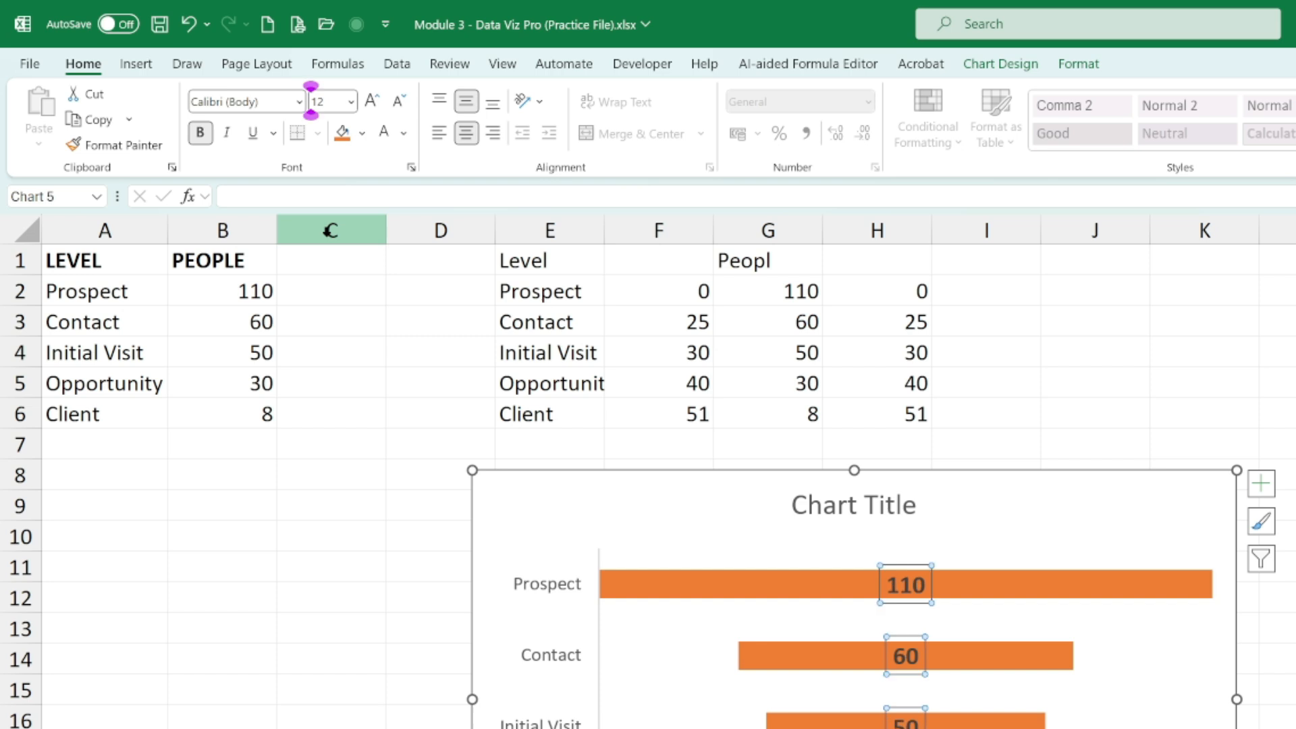
{"action": "left_click", "coordinate": [390, 134]}
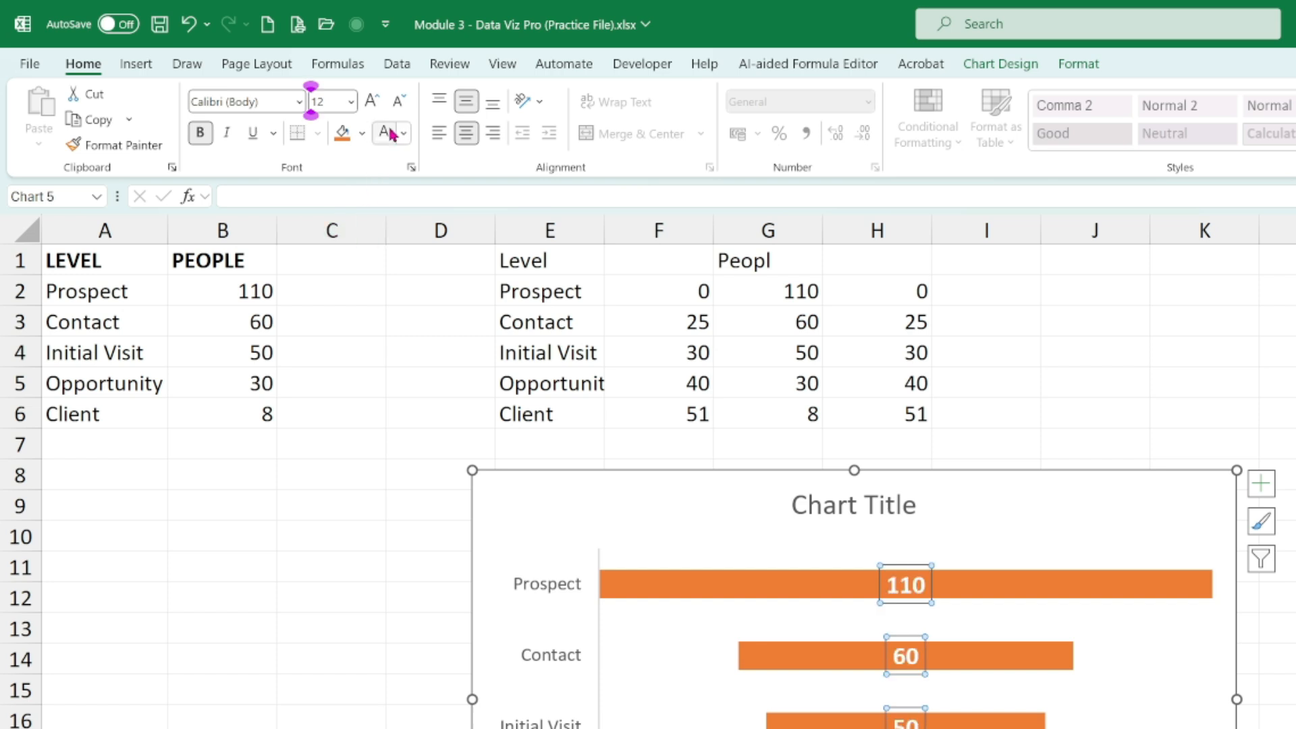
Reduce the gap width of the orange bar series to 25% in its series options.
{"action": "key", "text": "ctrl+1"}
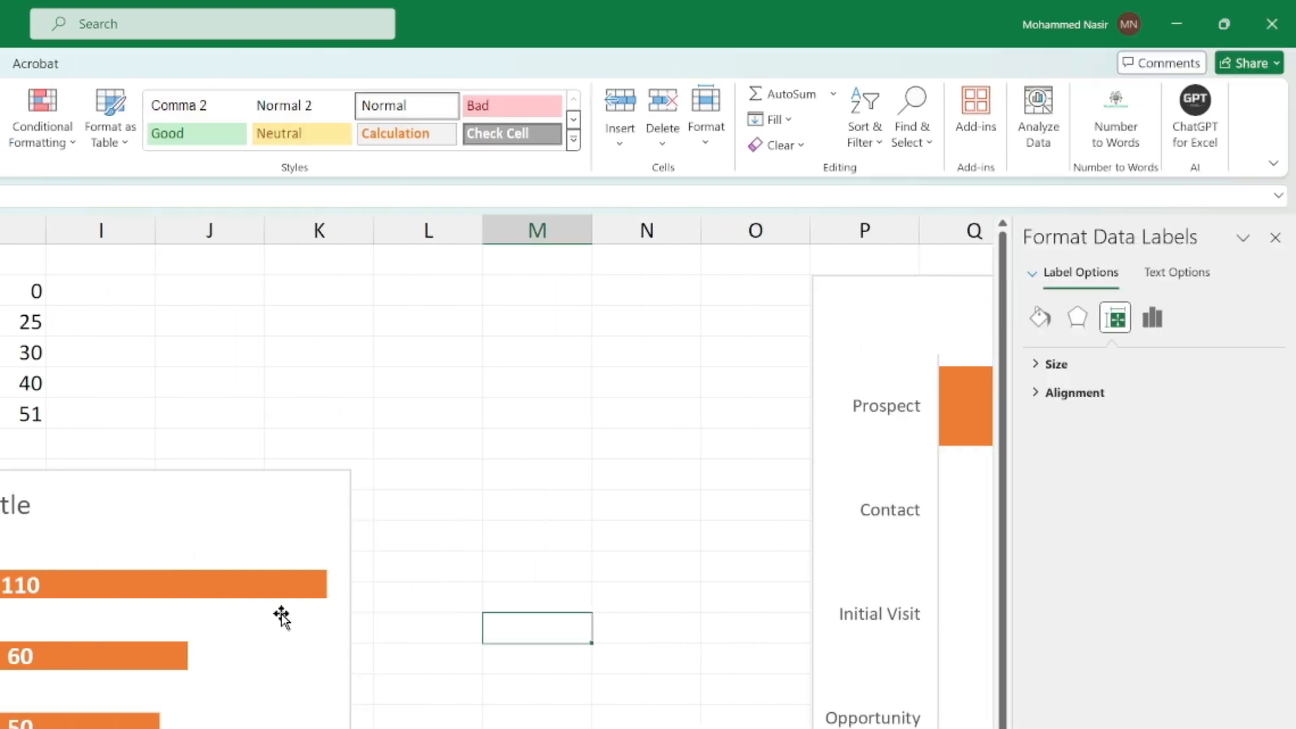
{"action": "left_click", "coordinate": [1146, 595]}
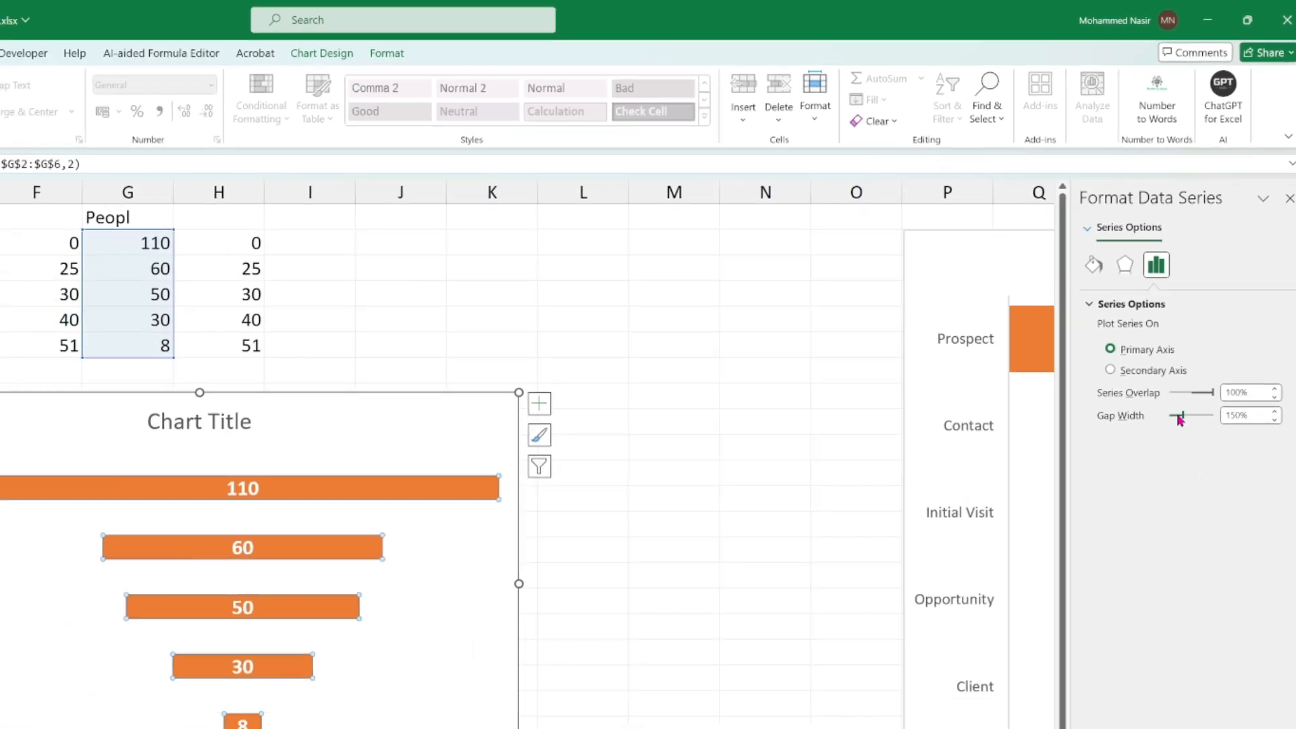
{"action": "left_click_drag", "start_coordinate": [1180, 420], "coordinate": [1178, 422]}
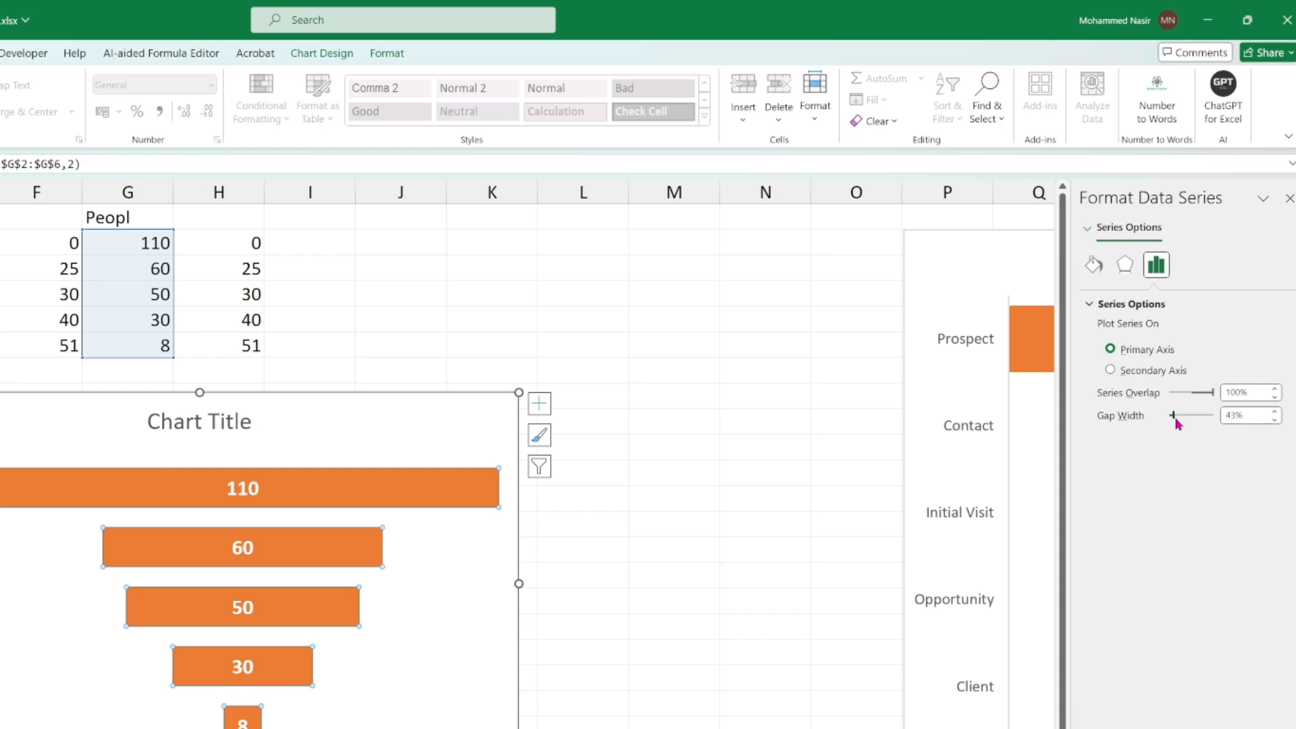
{"action": "left_click_drag", "start_coordinate": [1174, 418], "coordinate": [1172, 419]}
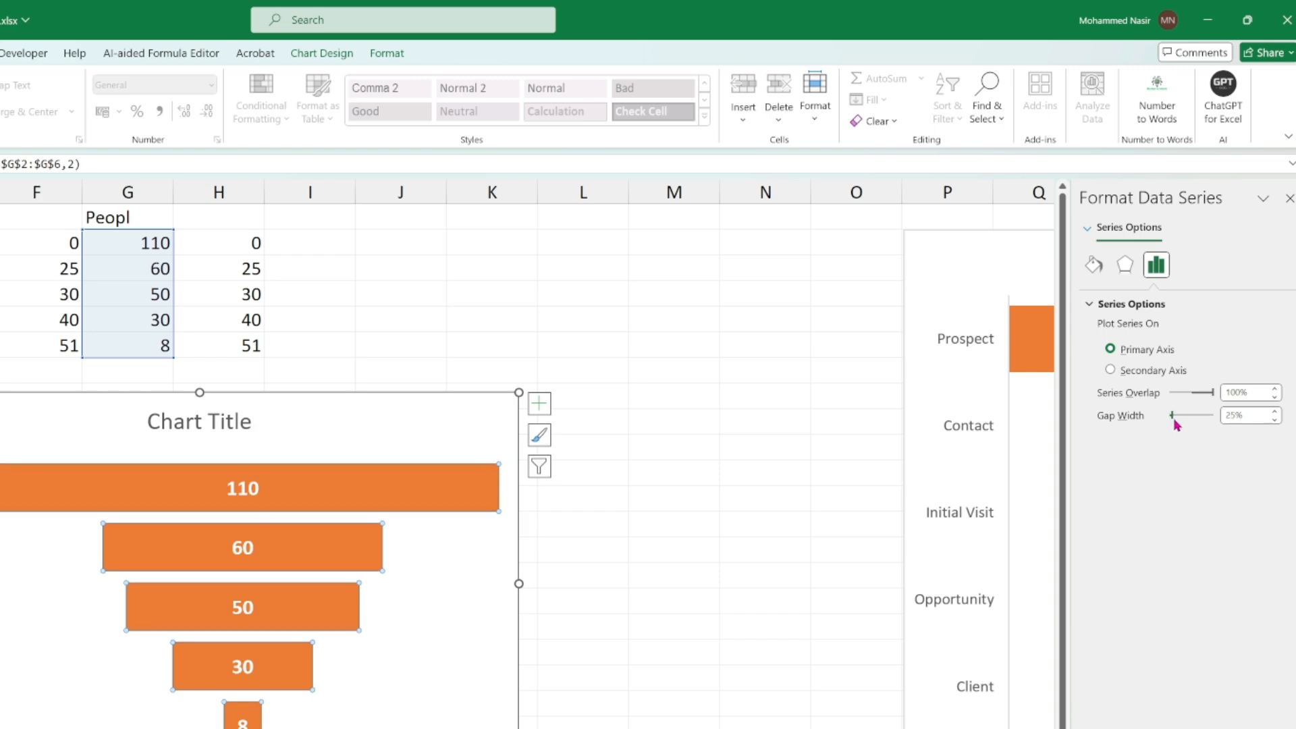
{"action": "left_click", "coordinate": [663, 555]}
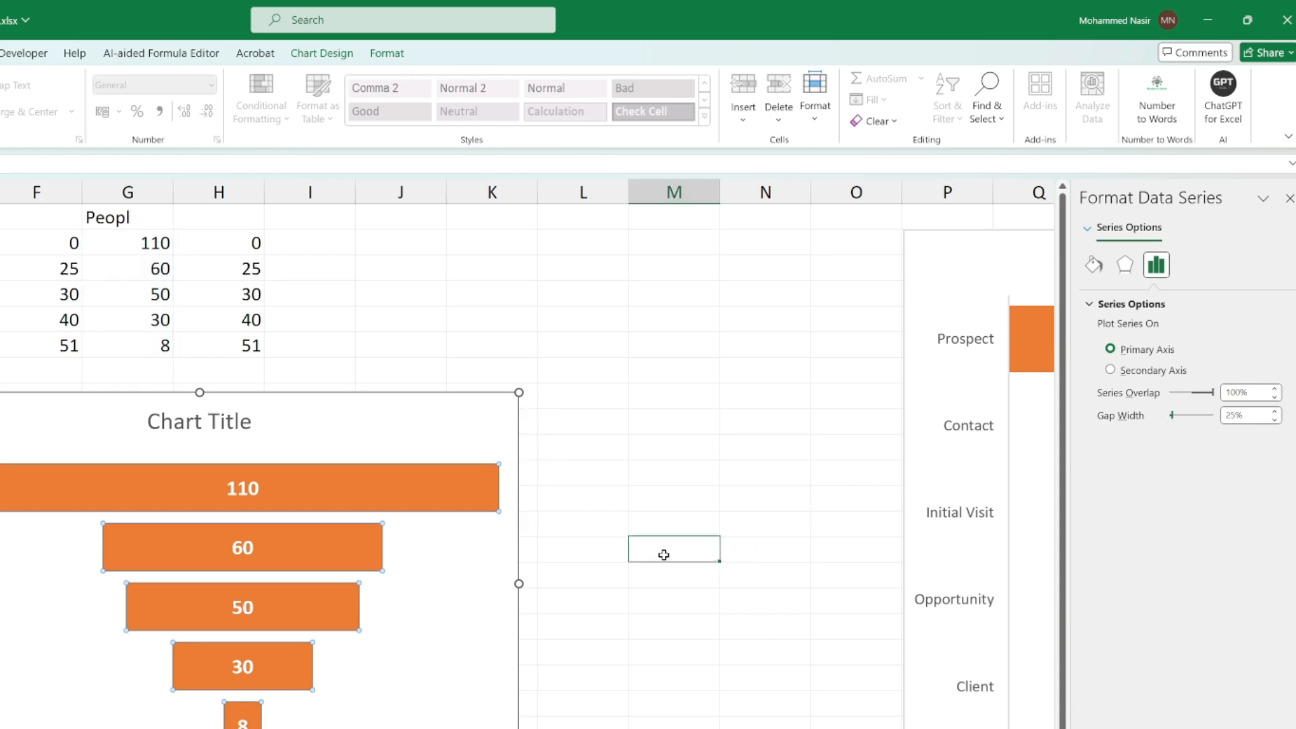
Replace the chart's placeholder title with "Funnel Chart" and deselect the chart.
{"action": "left_click", "coordinate": [589, 345]}
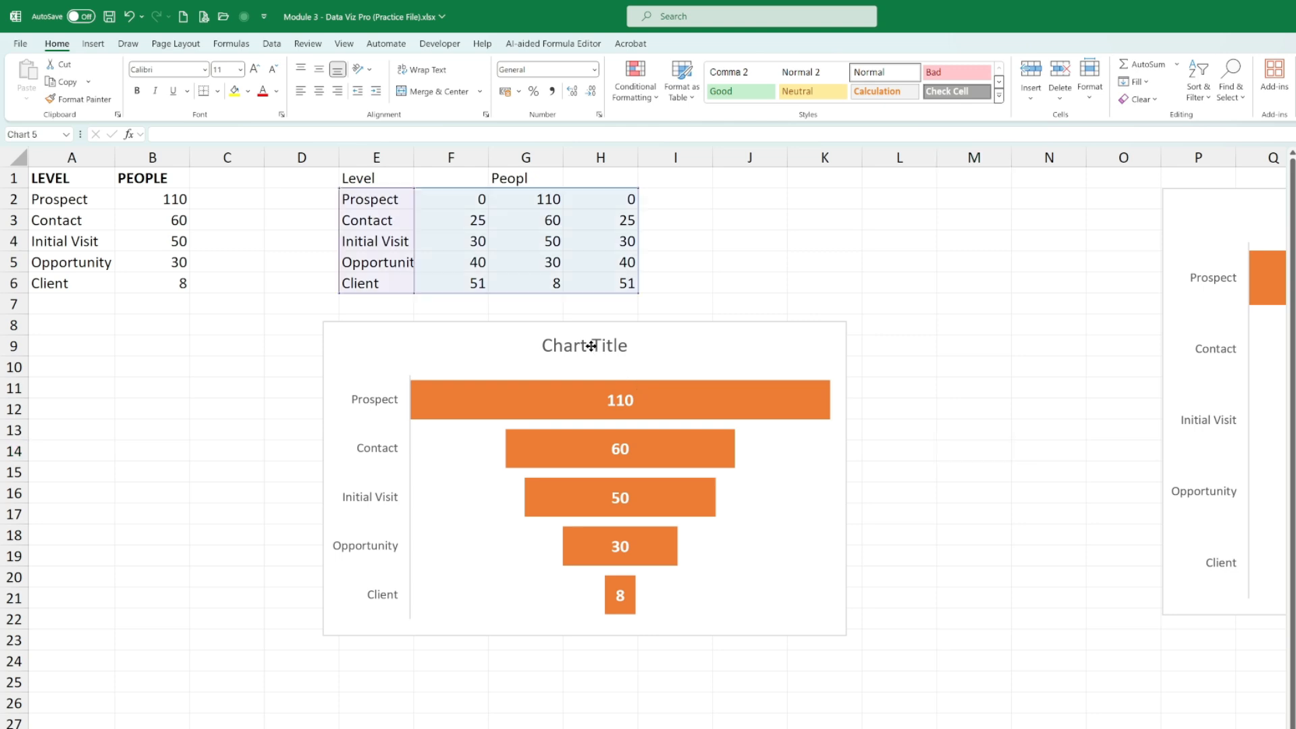
{"action": "double_click", "coordinate": [593, 348]}
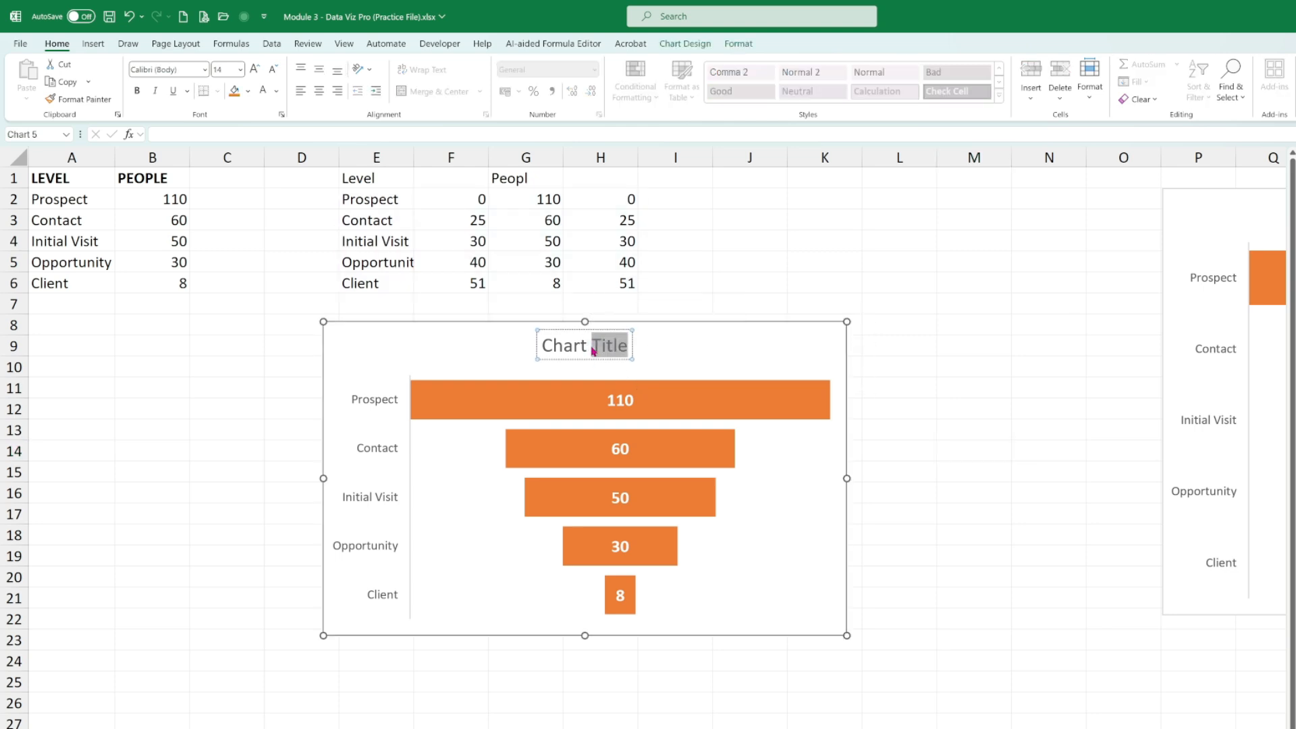
{"action": "key", "text": "ctrl+a"}
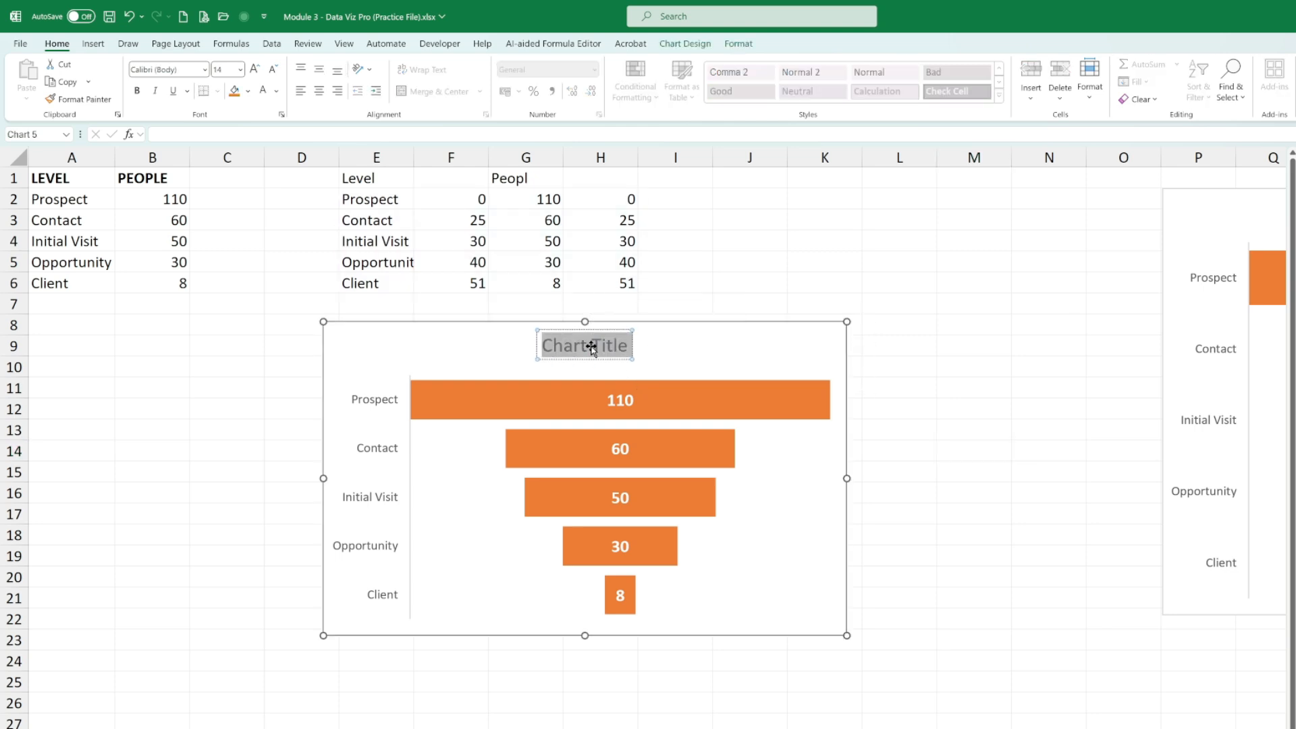
{"action": "type", "text": "Funnel Chart"}
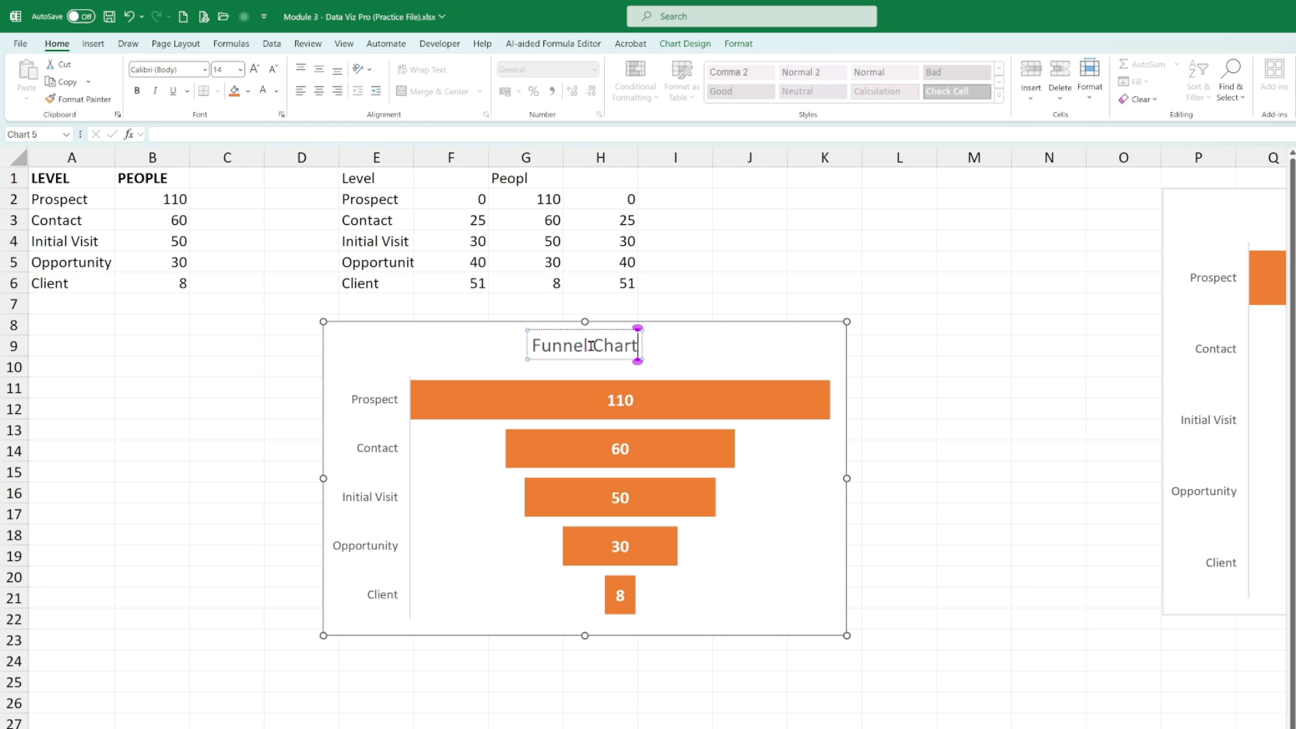
{"action": "left_click", "coordinate": [1037, 390]}
{"action": "key", "text": "Down"}
{"action": "key", "text": "Down"}
{"action": "key", "text": "Down"}
{"action": "key", "text": "Down"}
{"action": "key", "text": "Down"}
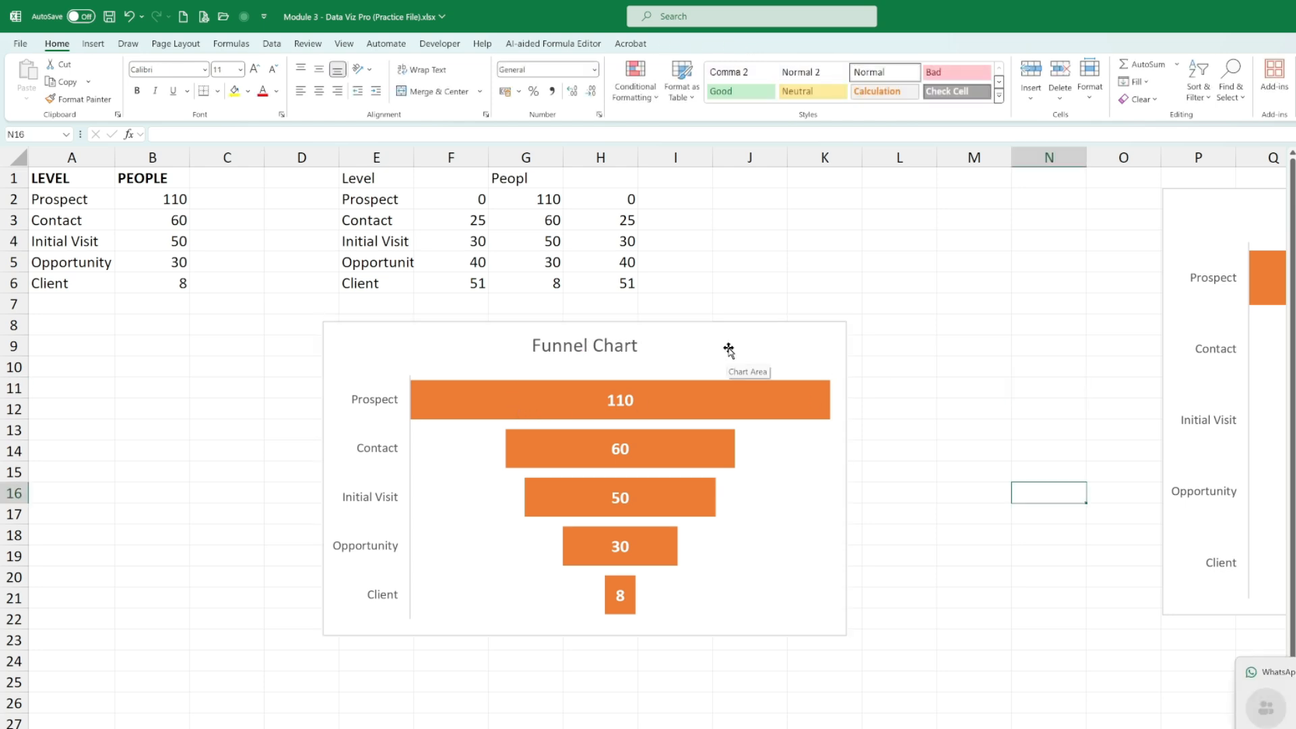